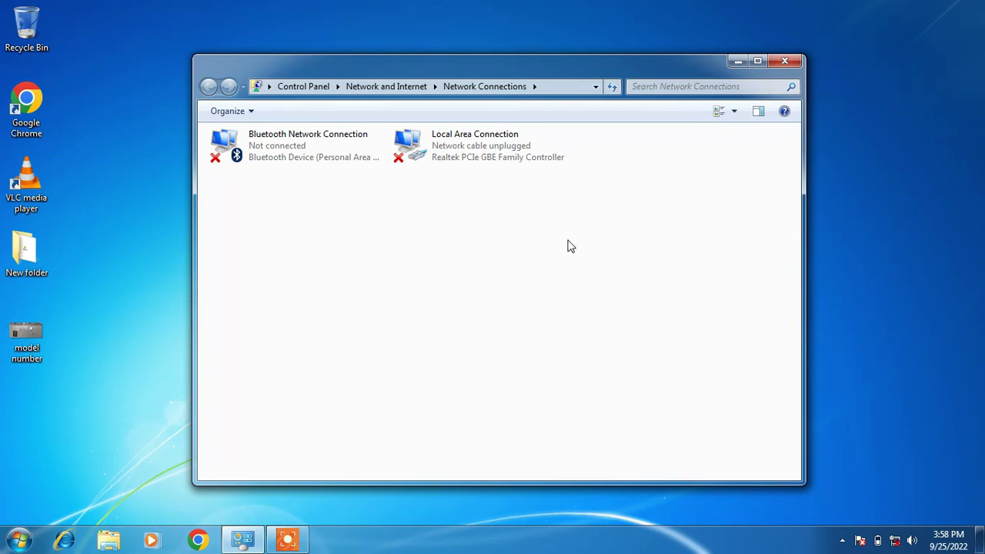
# Step: Minimize the Network Connections window after seeing both connections are disconnected
pyautogui.click(735, 61)
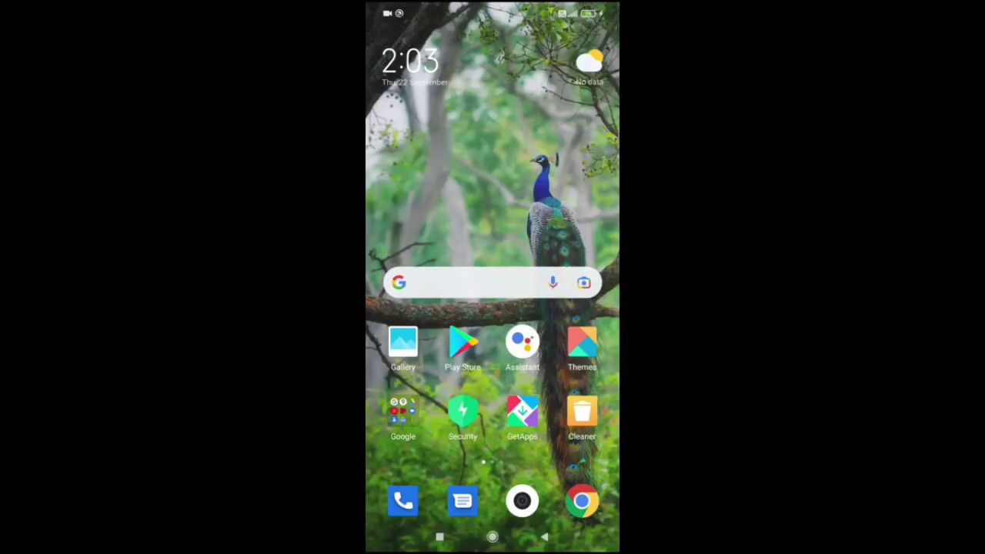
# Step: Turn on mobile data from the phone's quick settings panel
pyautogui.moveTo(492, 8); pyautogui.dragTo(493, 323)
pyautogui.click(405, 108)
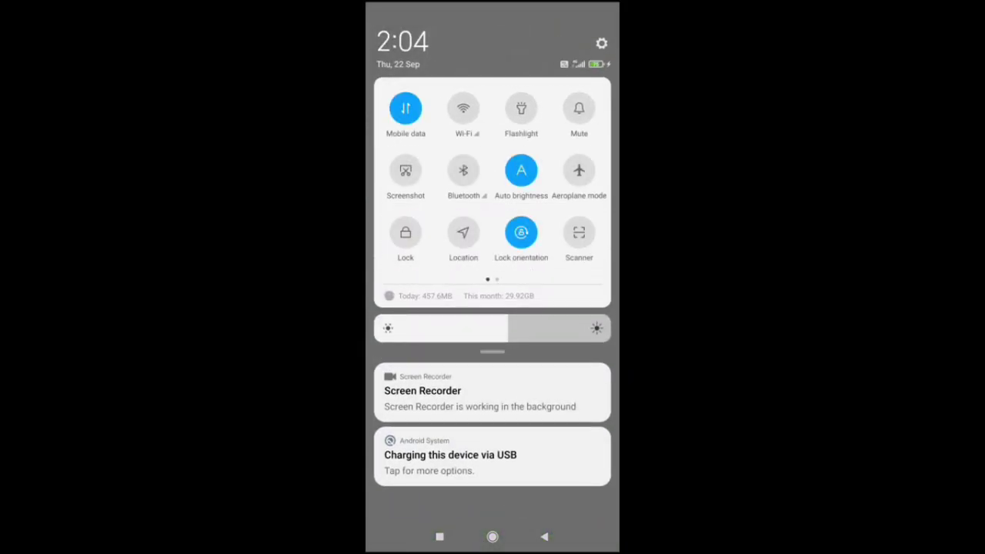
pyautogui.press('Escape')
# Step: Switch on USB tethering in the phone's Portable hotspot settings
pyautogui.moveTo(570, 231); pyautogui.dragTo(415, 231)
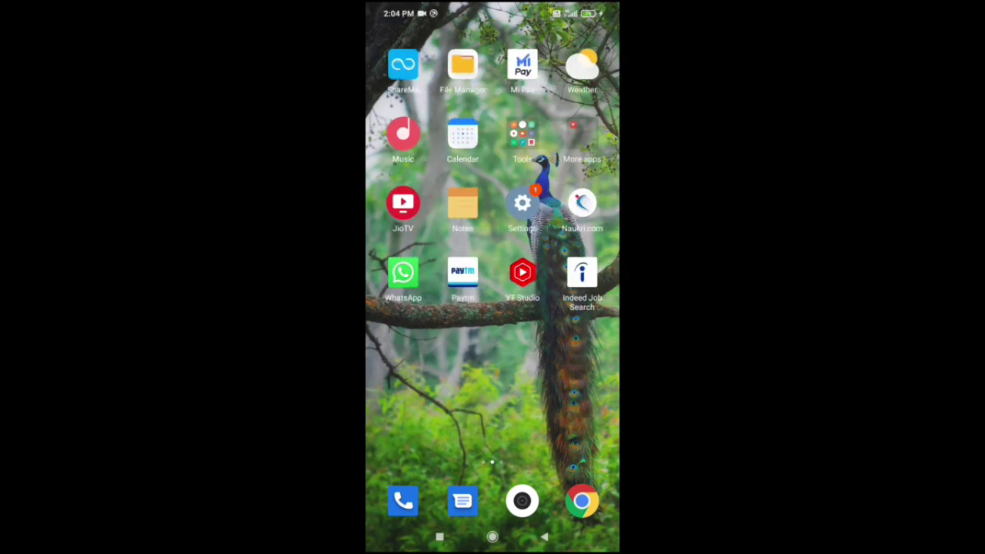
pyautogui.click(522, 202)
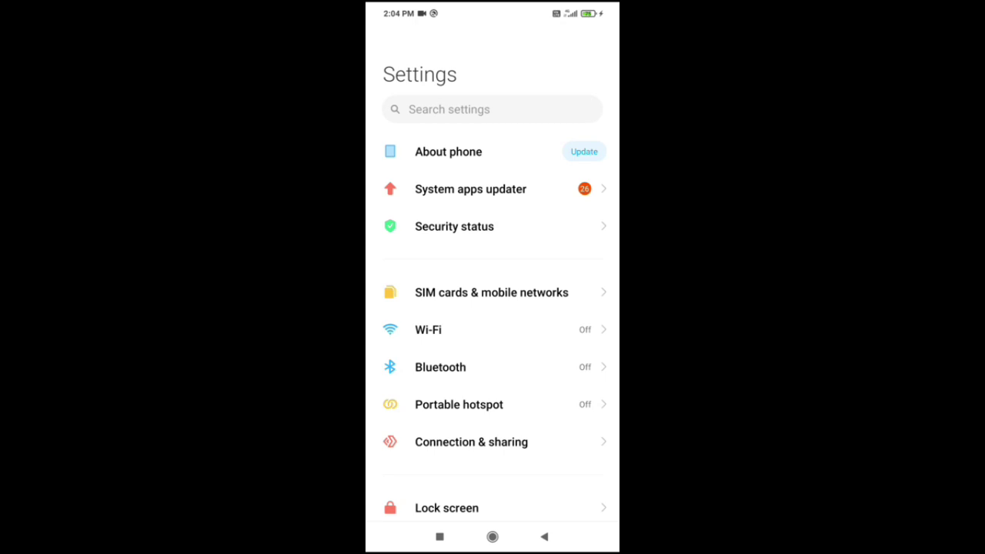
pyautogui.click(459, 404)
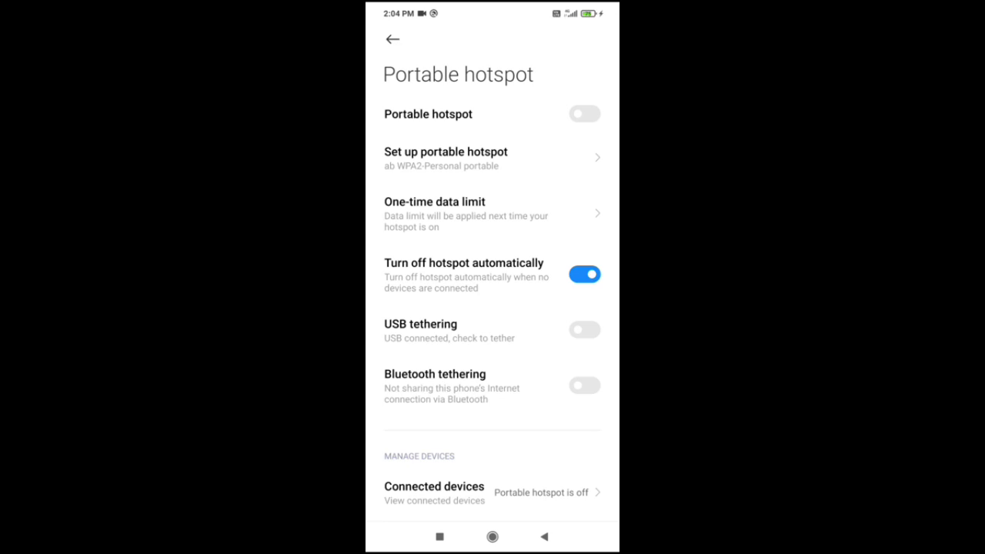
pyautogui.click(585, 329)
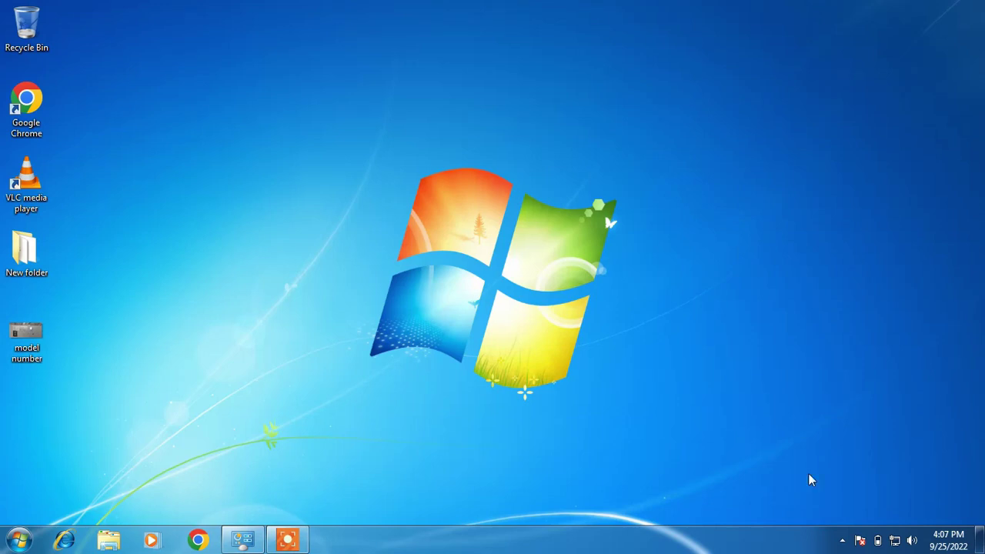
pyautogui.click(894, 540)
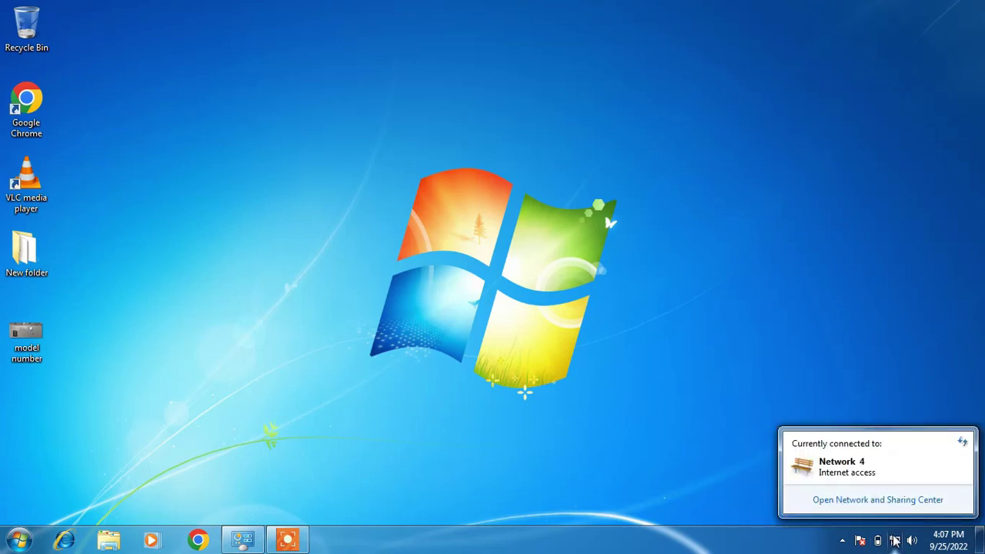
pyautogui.click(894, 541)
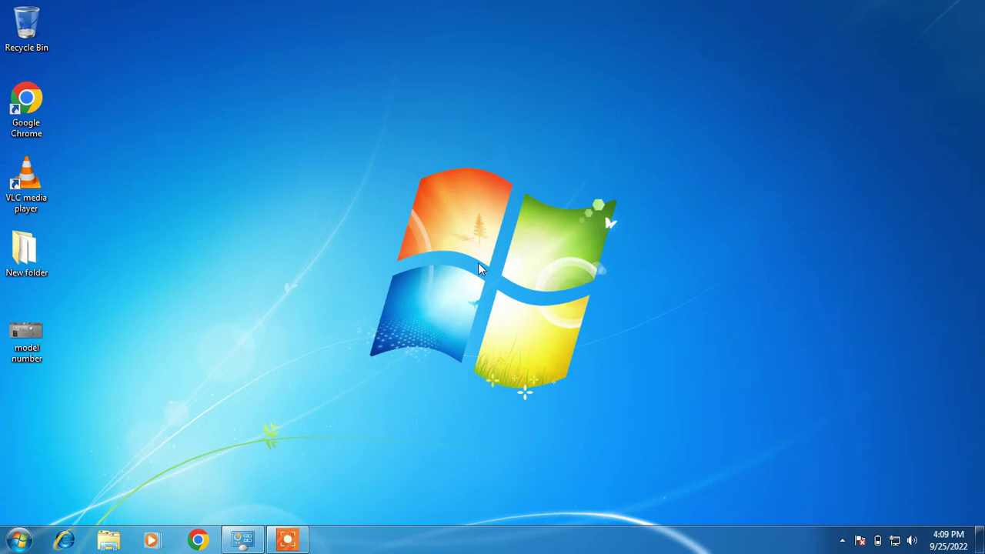
pyautogui.doubleClick(26, 338)
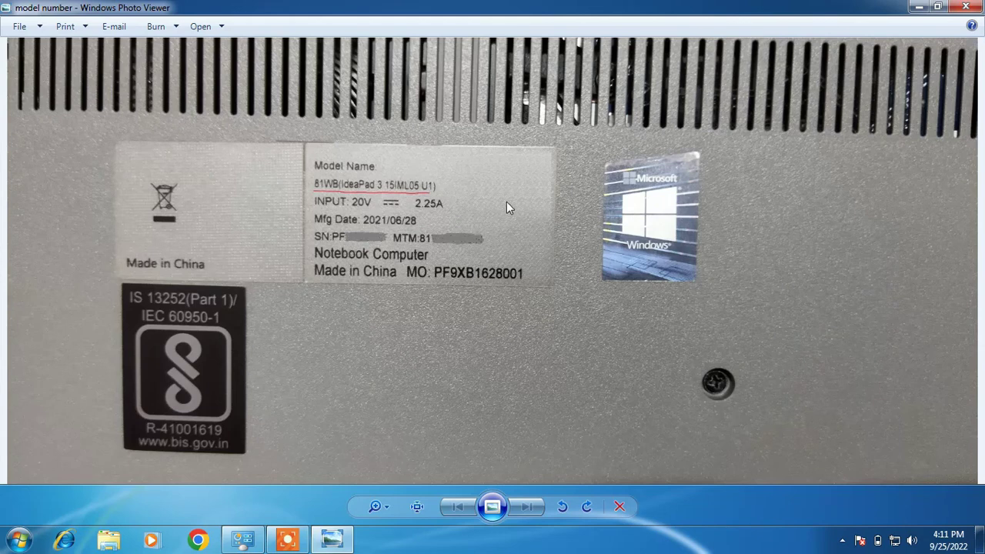
pyautogui.click(966, 7)
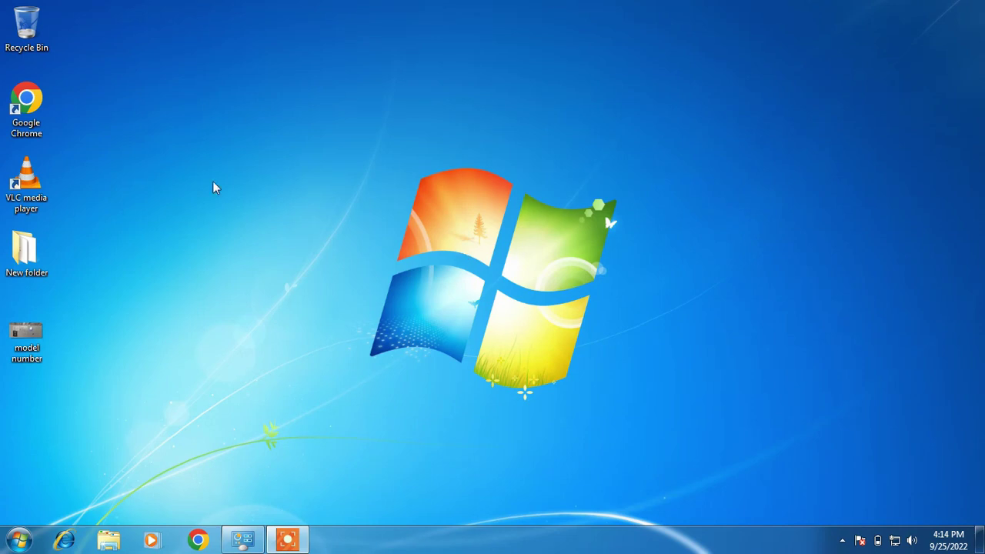
# Step: Launch Chrome, search Google for 'driver easy', and open the drivereasy.com site
pyautogui.doubleClick(26, 100)
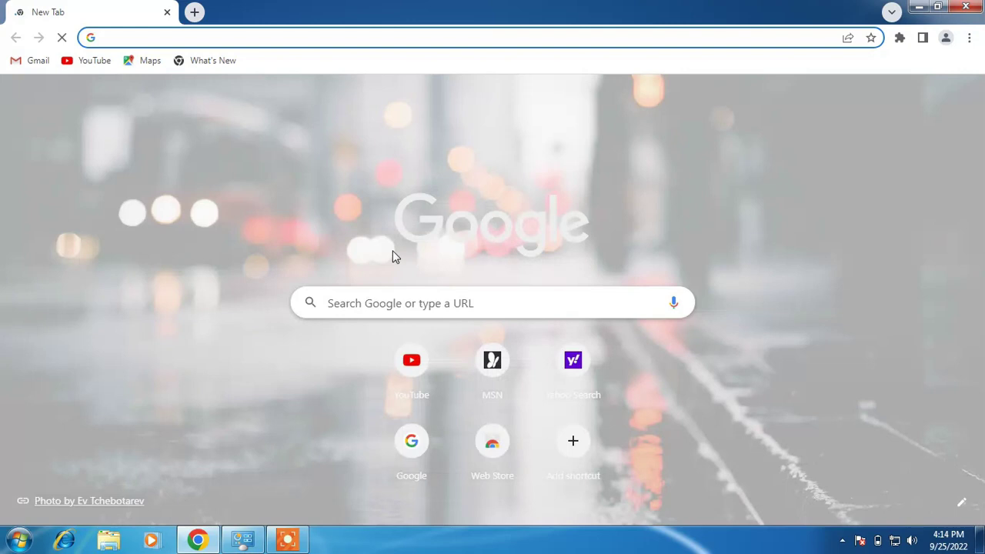
pyautogui.click(390, 304)
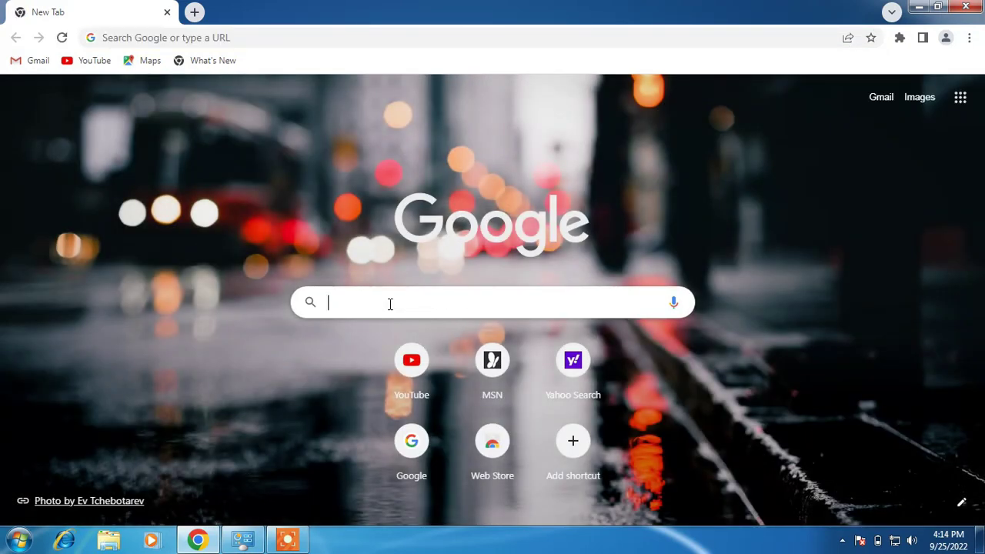
pyautogui.write('driver ')
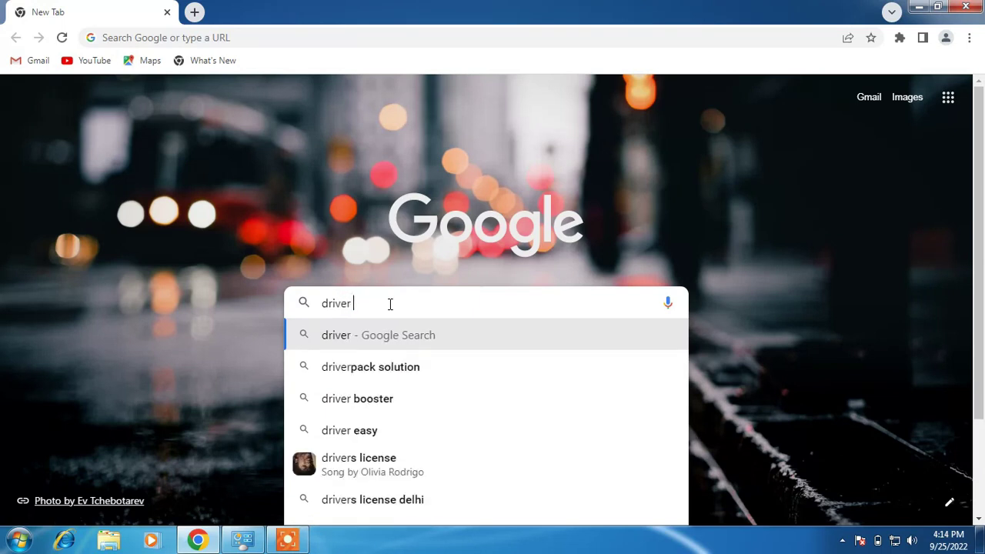
pyautogui.write('easy')
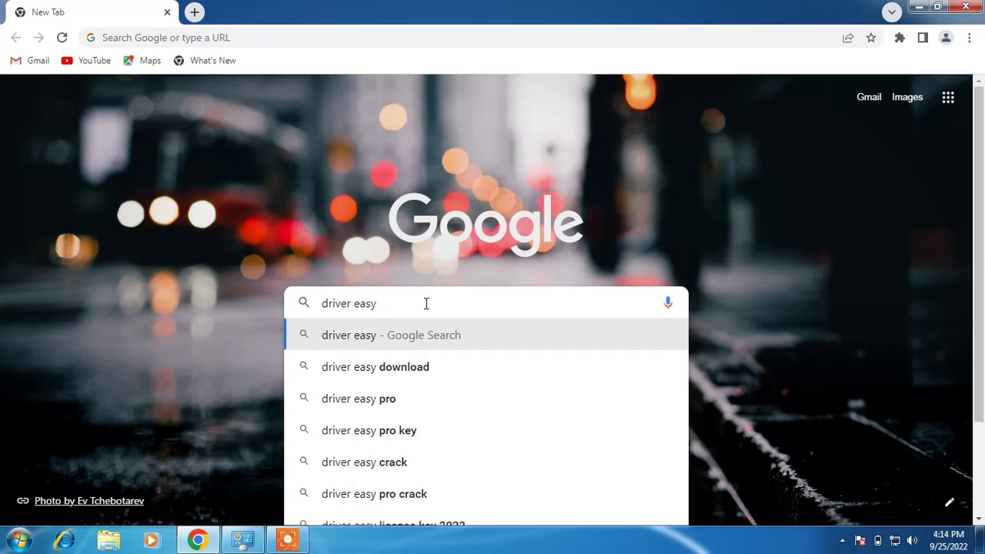
pyautogui.press('Return')
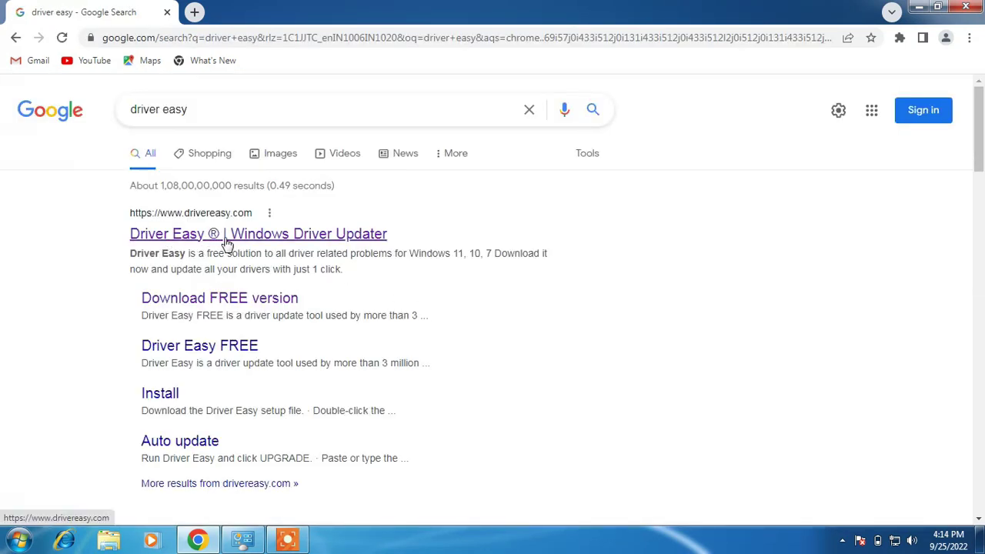
pyautogui.click(183, 239)
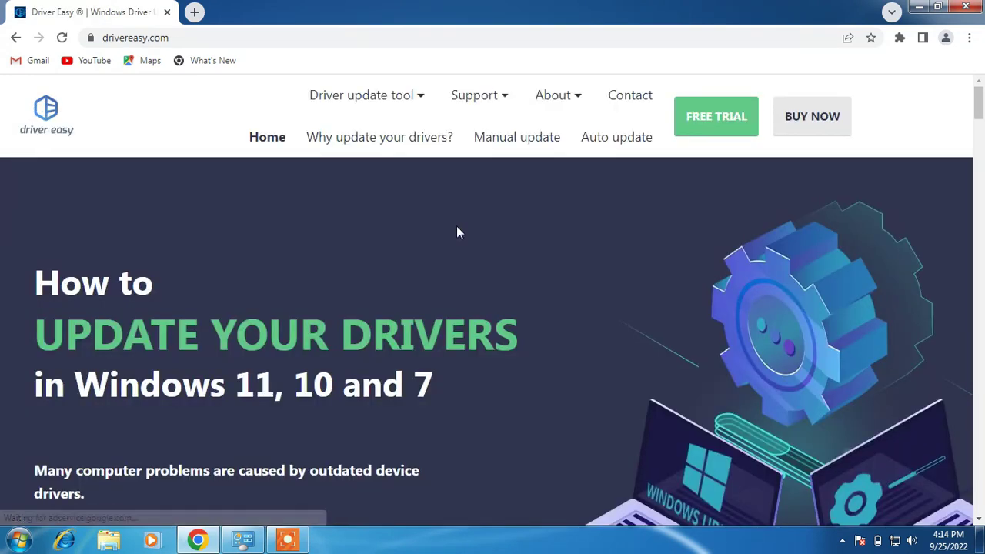
# Step: Download the Driver Easy free trial and show DriverEasy_Setup.exe in its folder
pyautogui.click(695, 128)
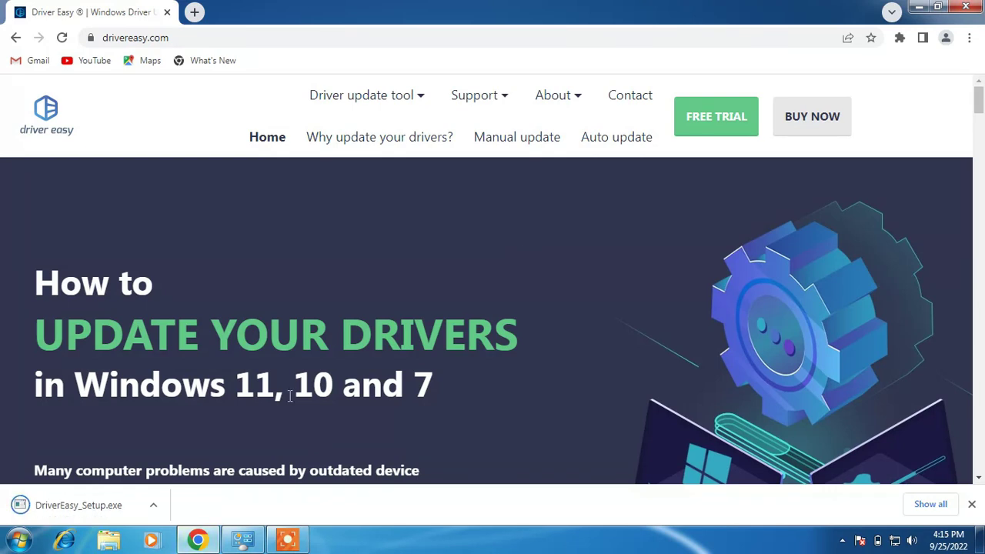
pyautogui.click(157, 505)
pyautogui.click(198, 454)
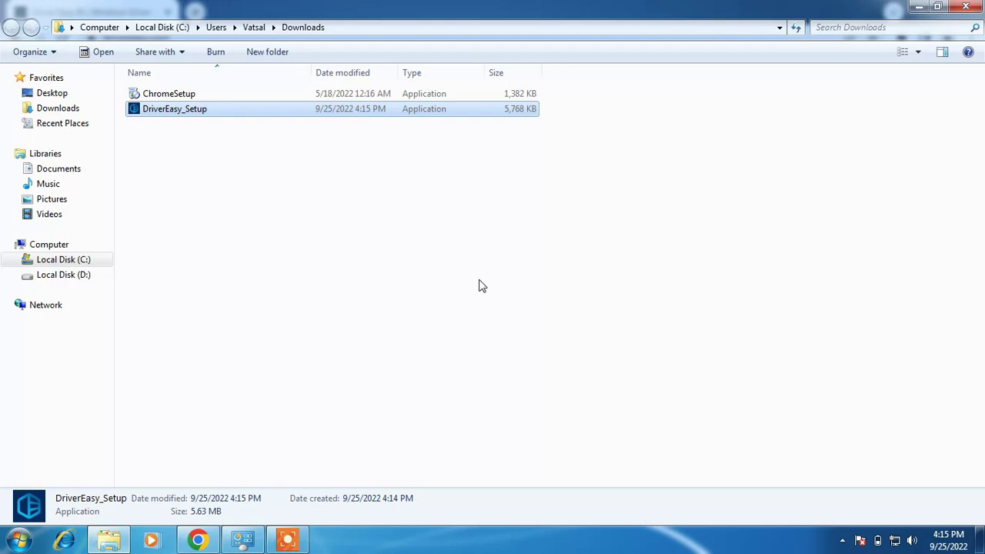
# Step: Close the Downloads window, minimize Chrome, and paste DriverEasy_Setup onto the desktop
pyautogui.click(965, 7)
pyautogui.click(911, 7)
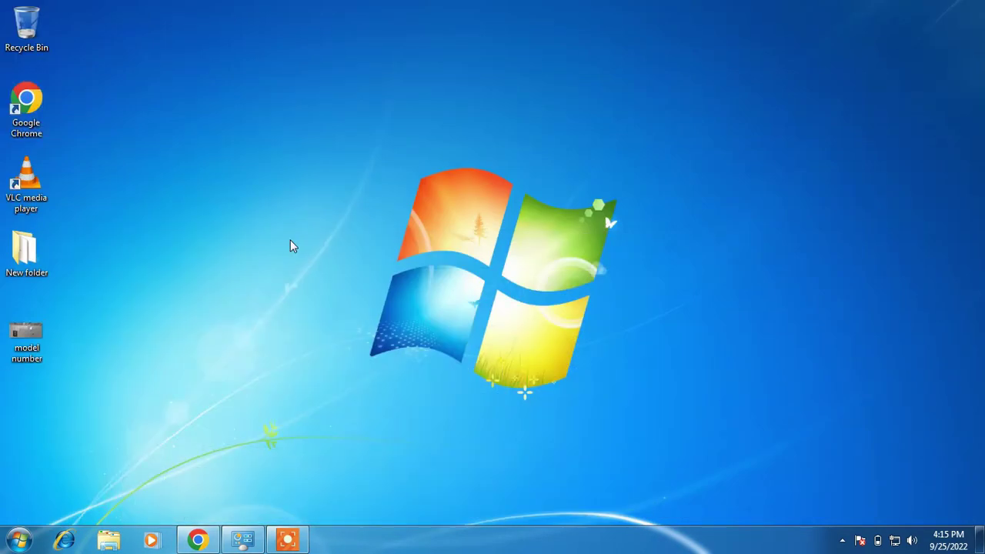
pyautogui.hotkey('ctrl', 'v')
pyautogui.click(414, 266)
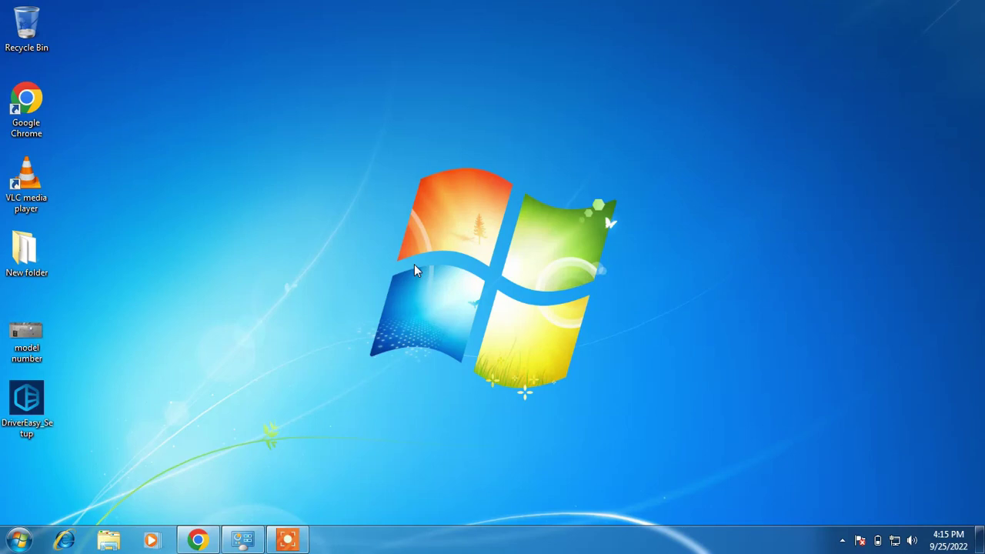
# Step: Run DriverEasy_Setup, confirm the language, install Driver Easy 5.7.3, and close the installer
pyautogui.doubleClick(25, 404)
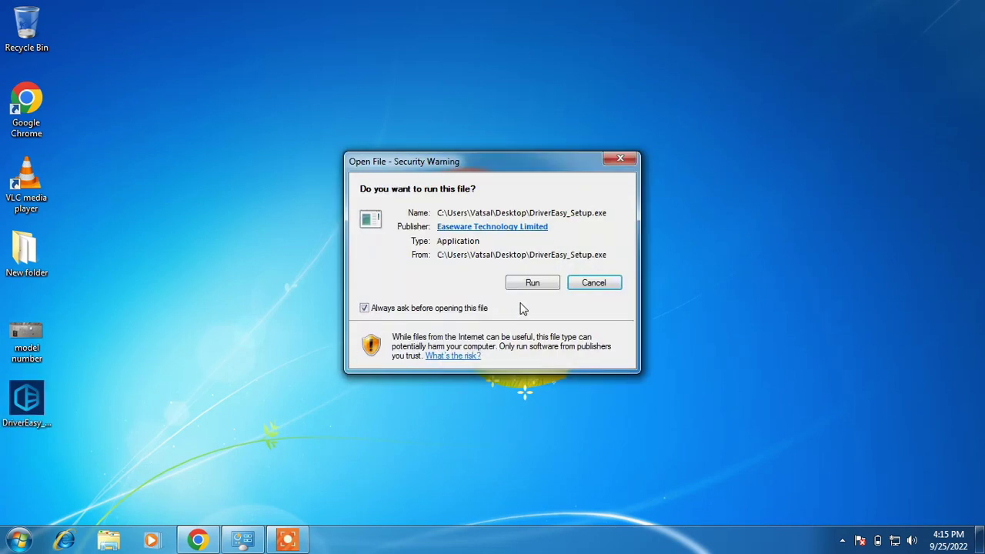
pyautogui.click(532, 286)
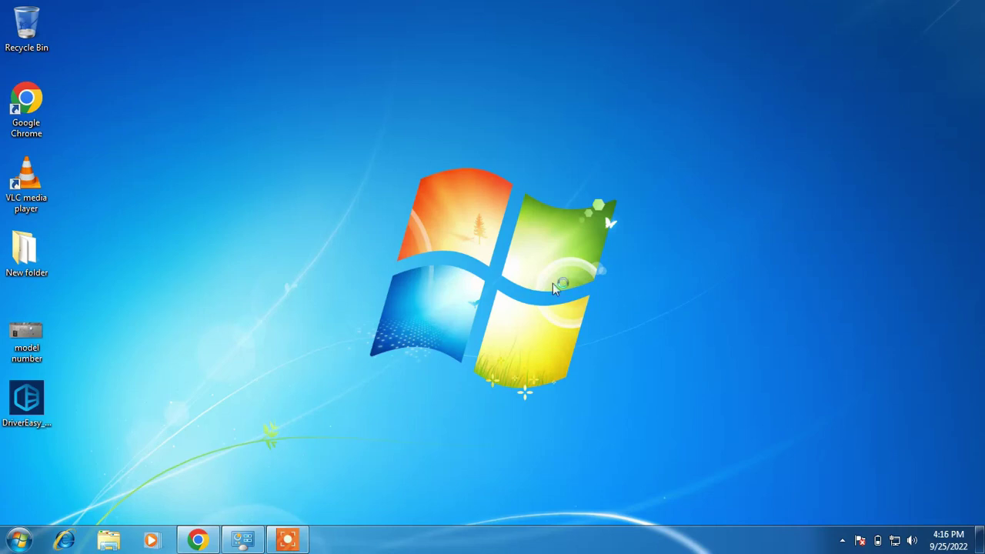
pyautogui.click(503, 308)
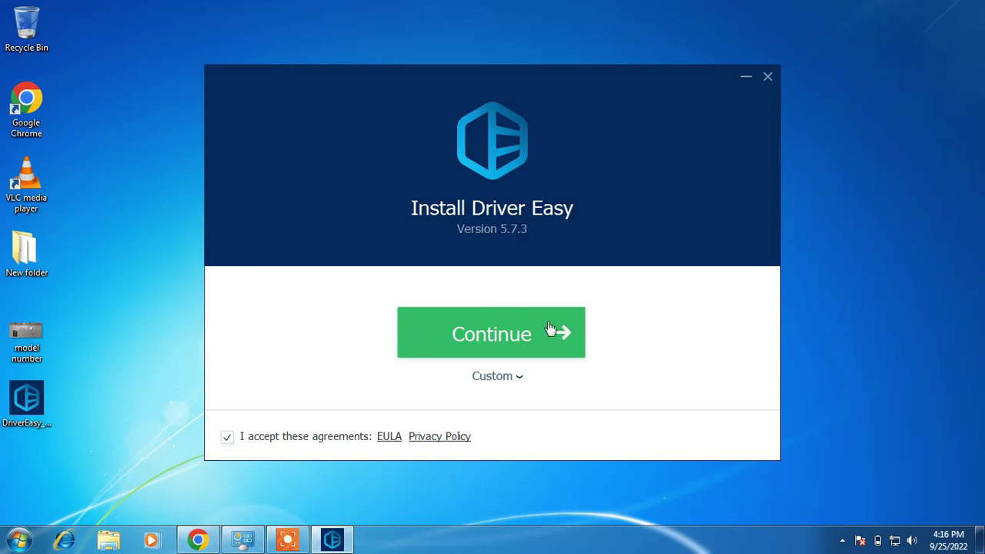
pyautogui.click(503, 337)
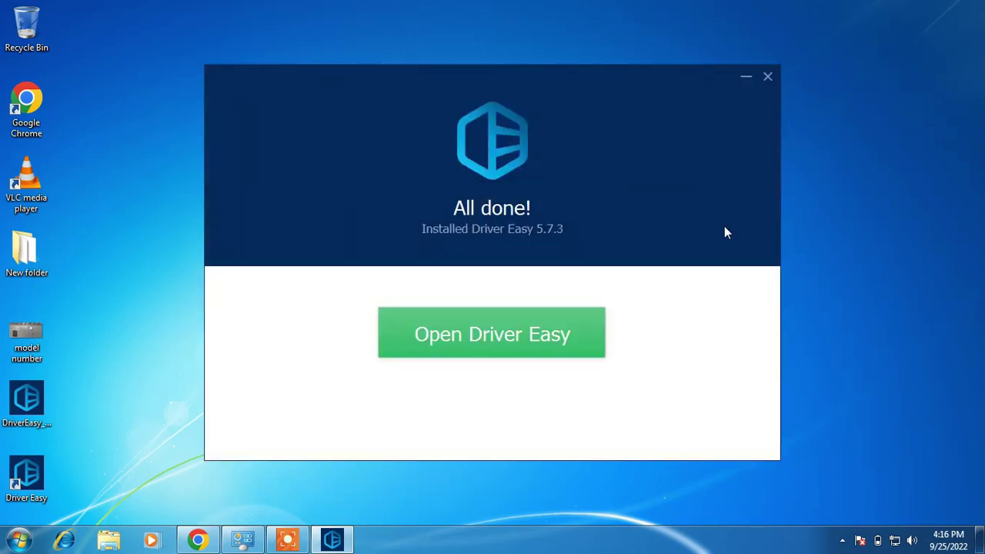
pyautogui.click(767, 78)
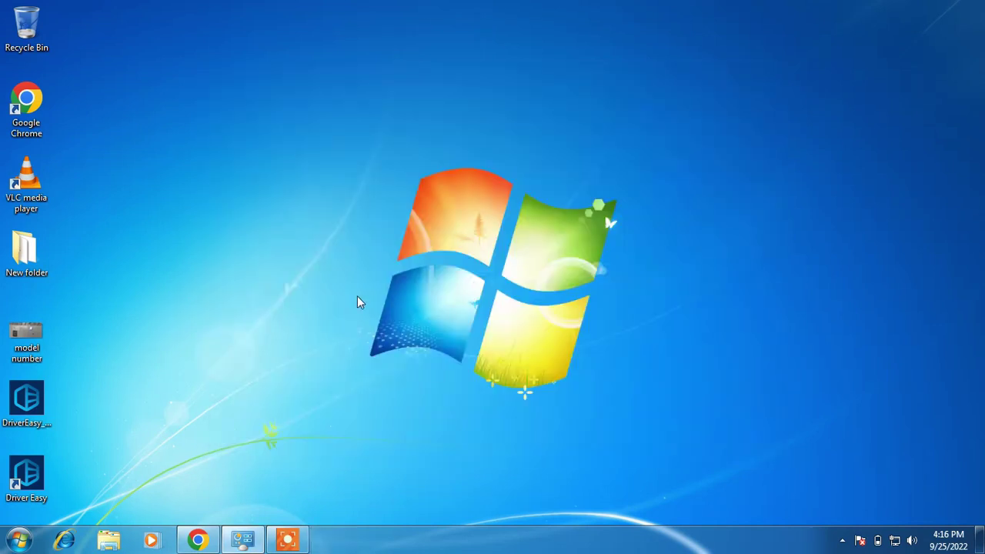
# Step: Open Driver Easy's Hardware Info to read the LENOVO ideapad 320-14ISK model, then close it
pyautogui.doubleClick(34, 477)
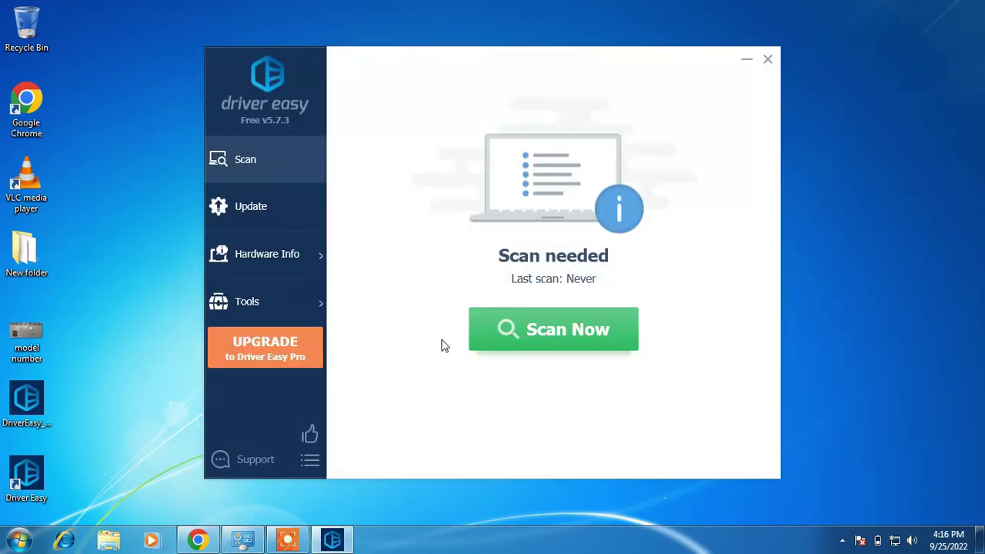
pyautogui.click(266, 271)
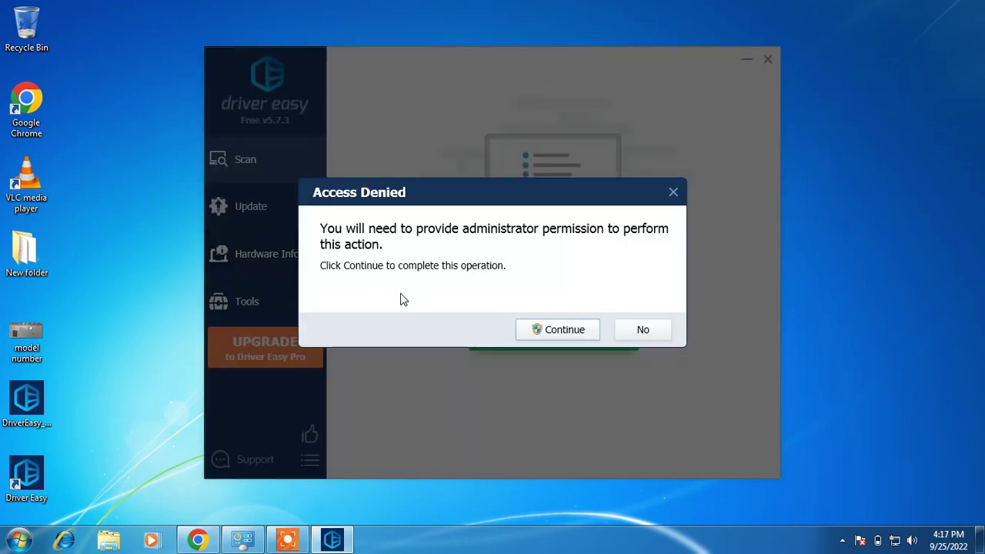
pyautogui.click(564, 331)
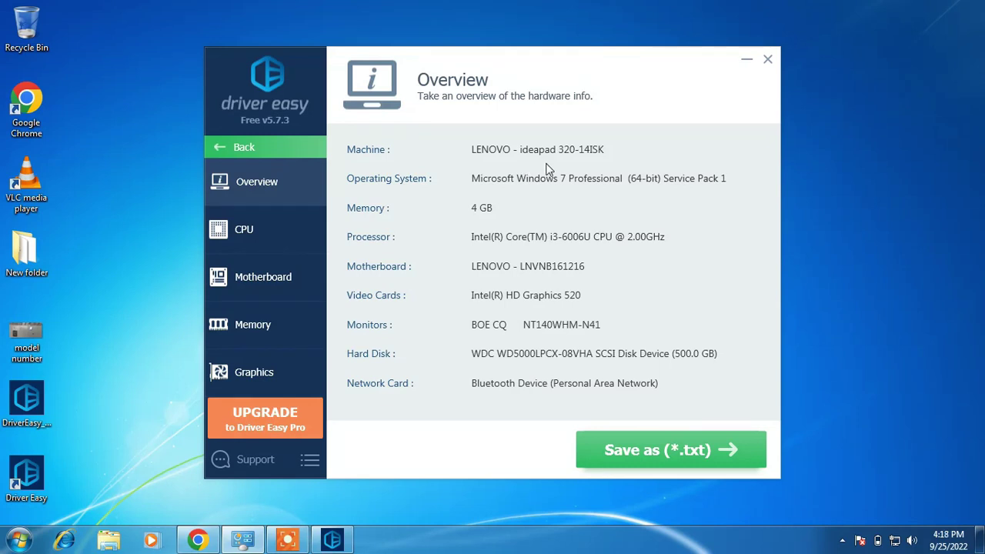
pyautogui.click(767, 60)
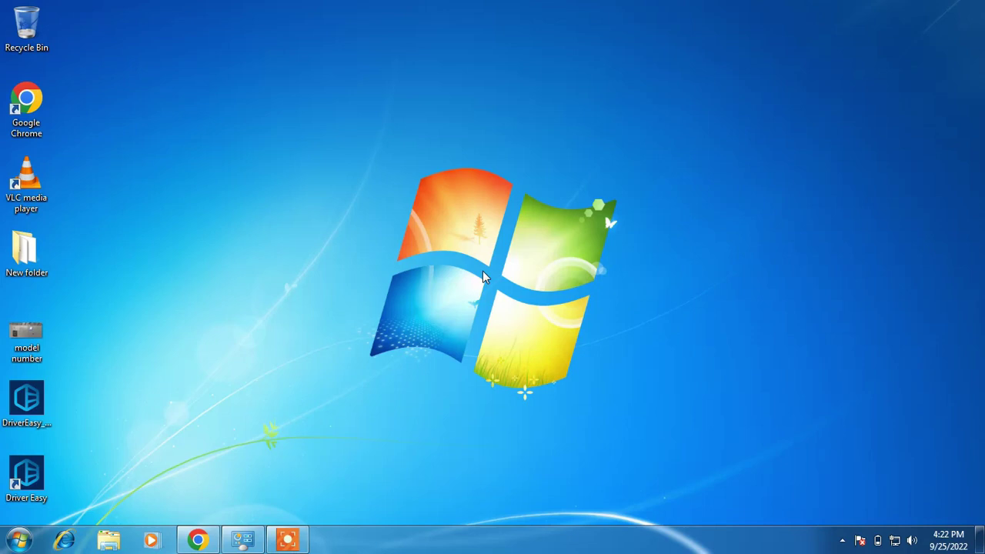
# Step: In a new Chrome tab, search 'lenovo drivers' and open the Lenovo Support result
pyautogui.click(199, 539)
pyautogui.click(969, 504)
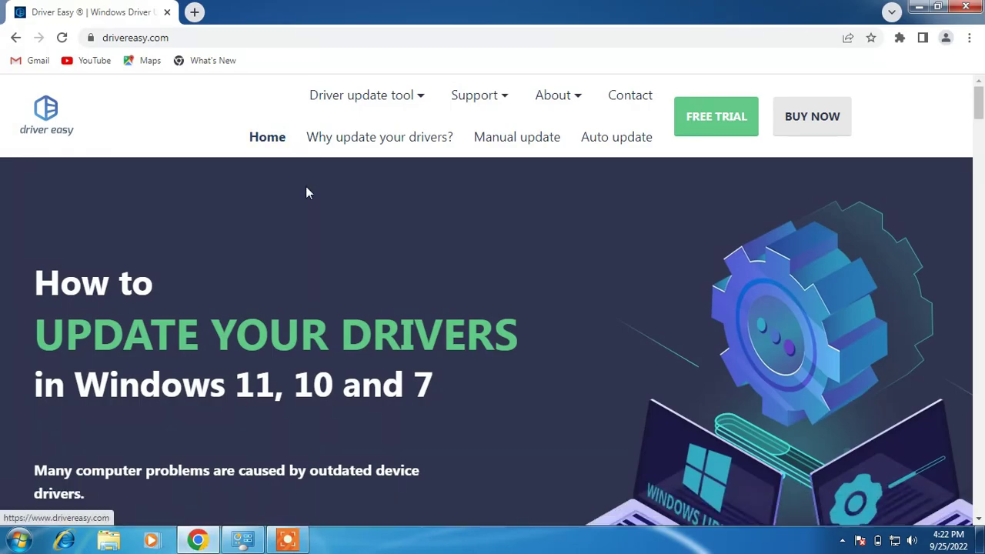
pyautogui.click(194, 11)
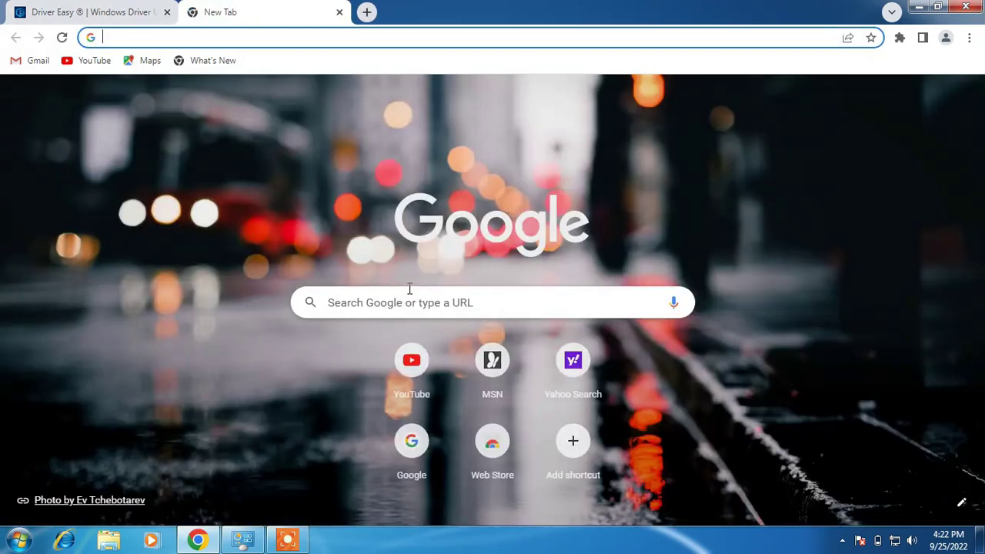
pyautogui.click(384, 301)
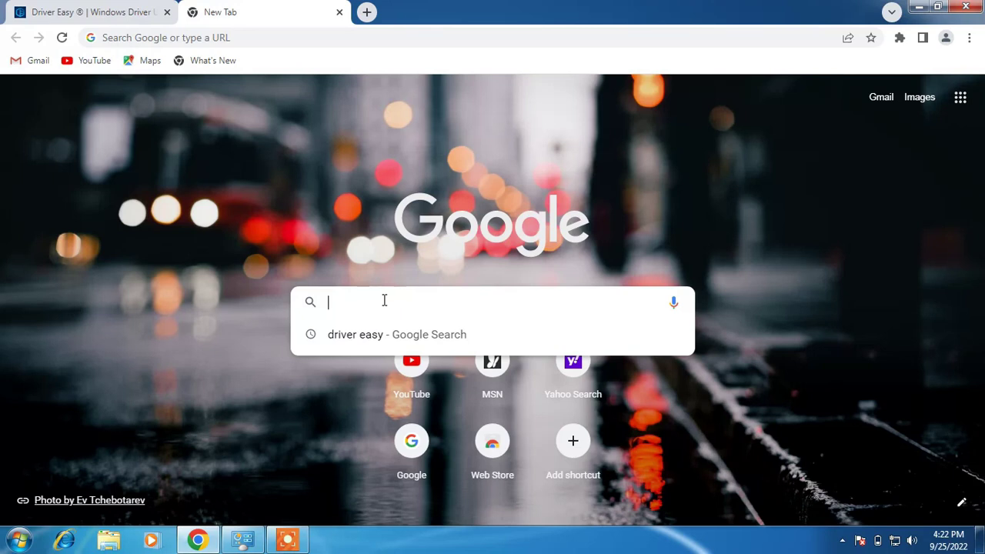
pyautogui.write('lenovo')
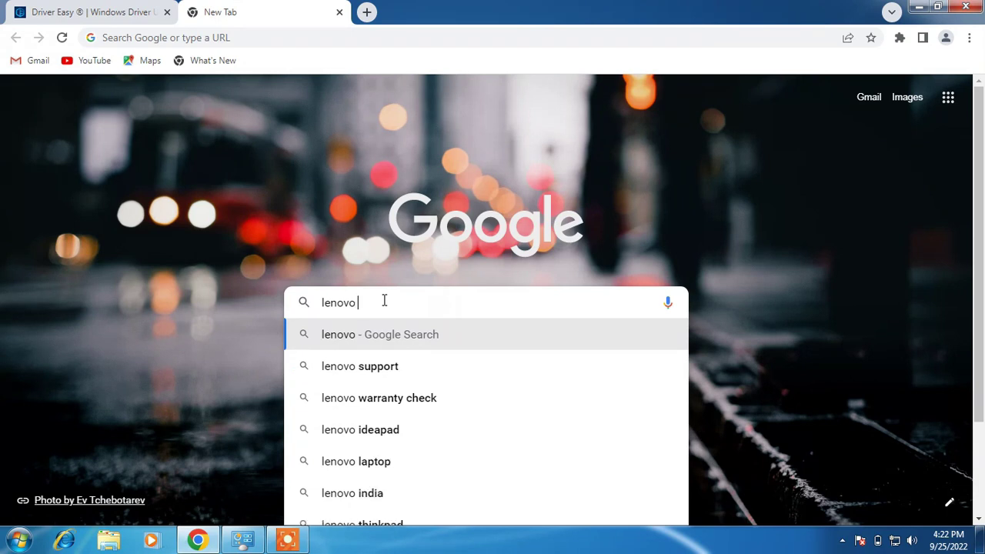
pyautogui.write(' drivers')
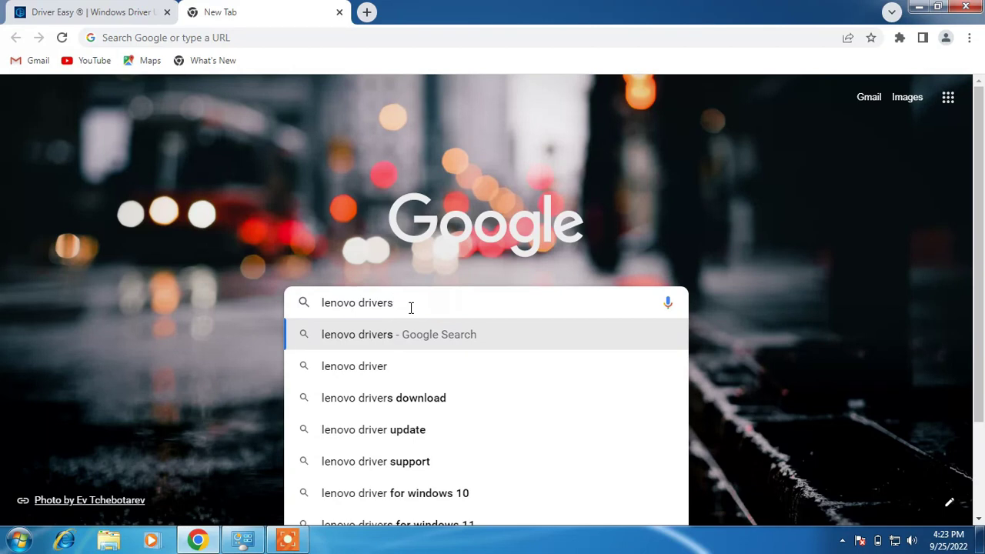
pyautogui.press('Return')
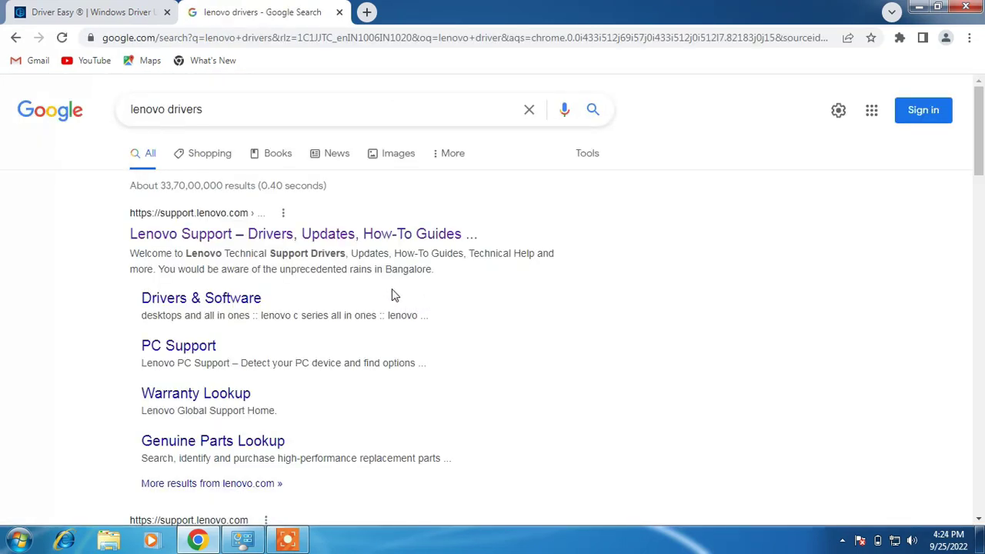
pyautogui.click(208, 242)
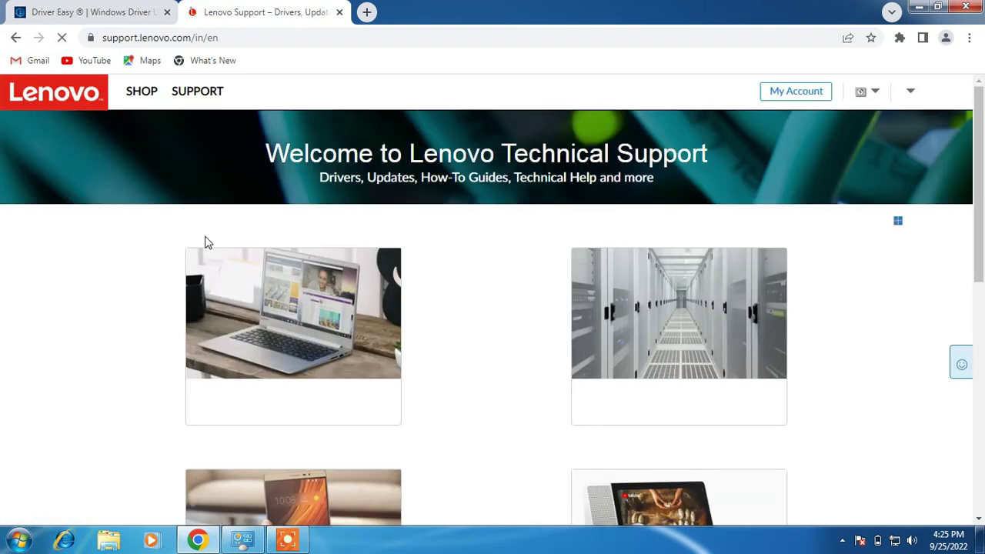
# Step: Go to Lenovo PC Support, browse products, choose Laptops, then minimise Chrome
pyautogui.scroll(-3, 80, 296)
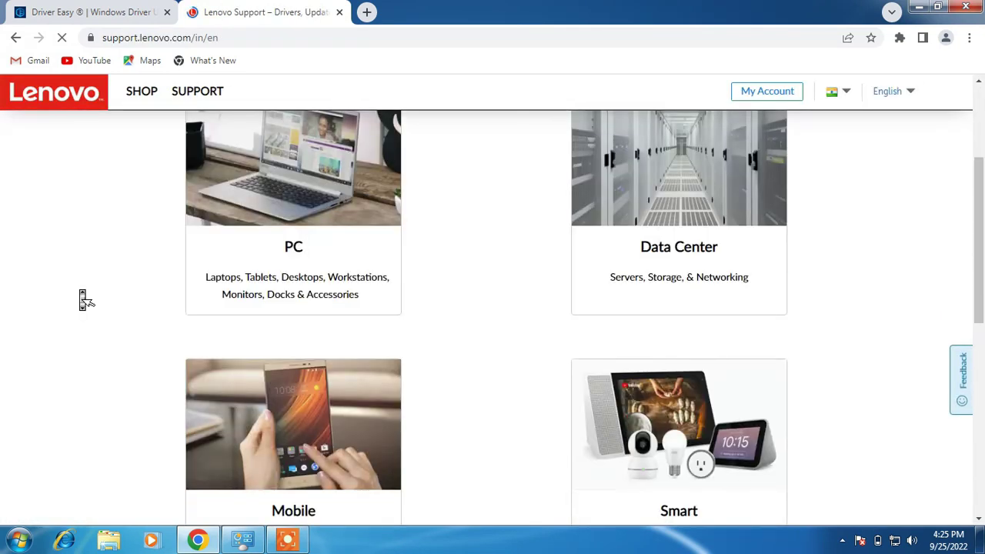
pyautogui.scroll(2, 85, 308)
pyautogui.moveTo(260, 312)
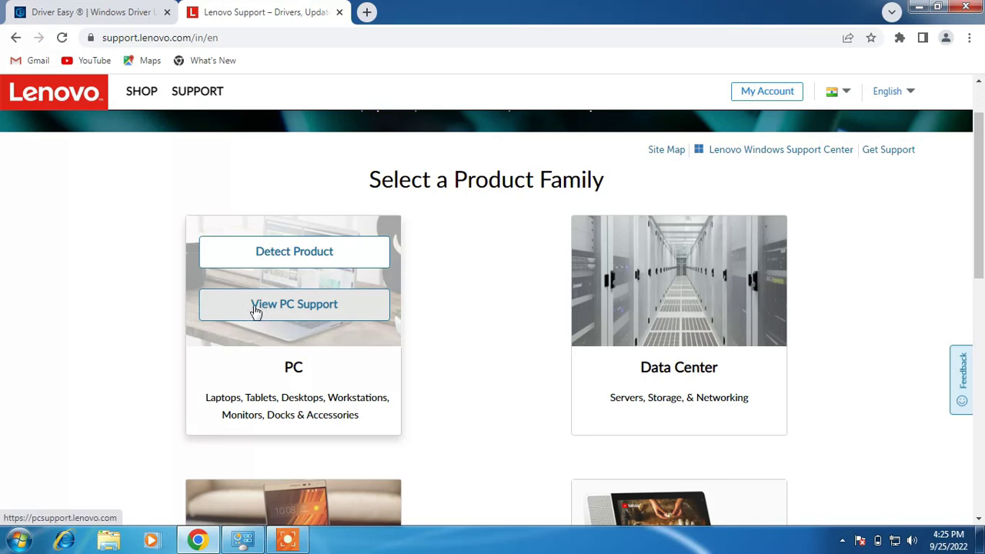
pyautogui.click(263, 311)
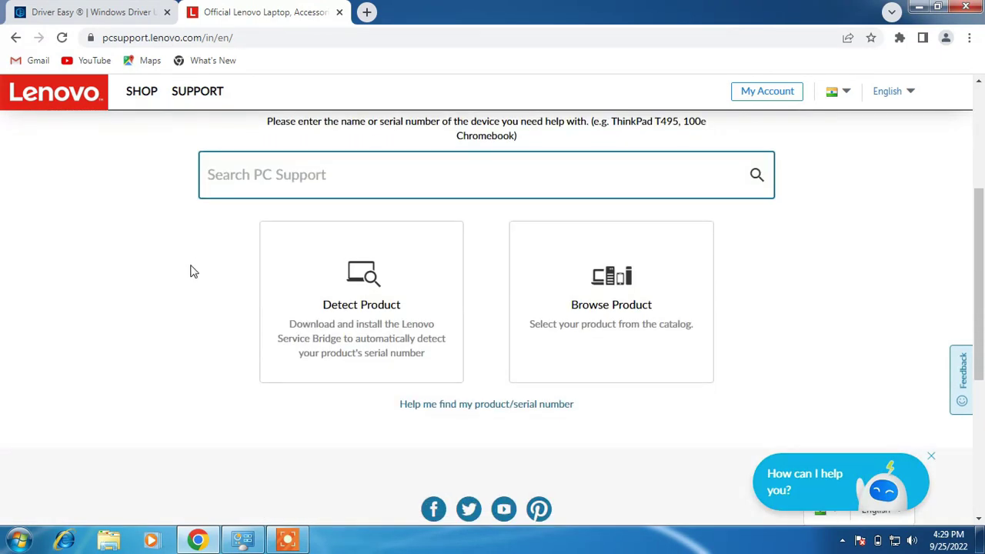
pyautogui.click(609, 348)
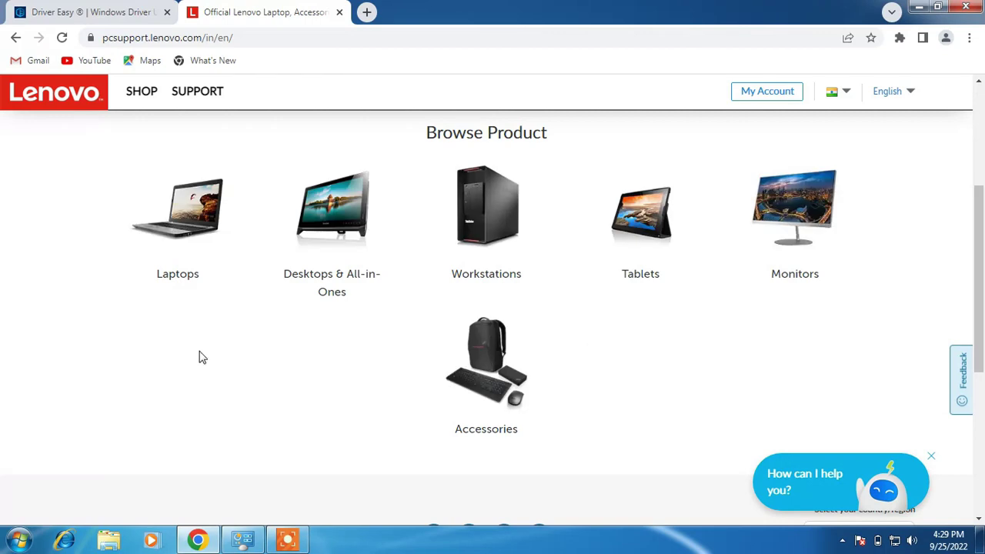
pyautogui.click(191, 226)
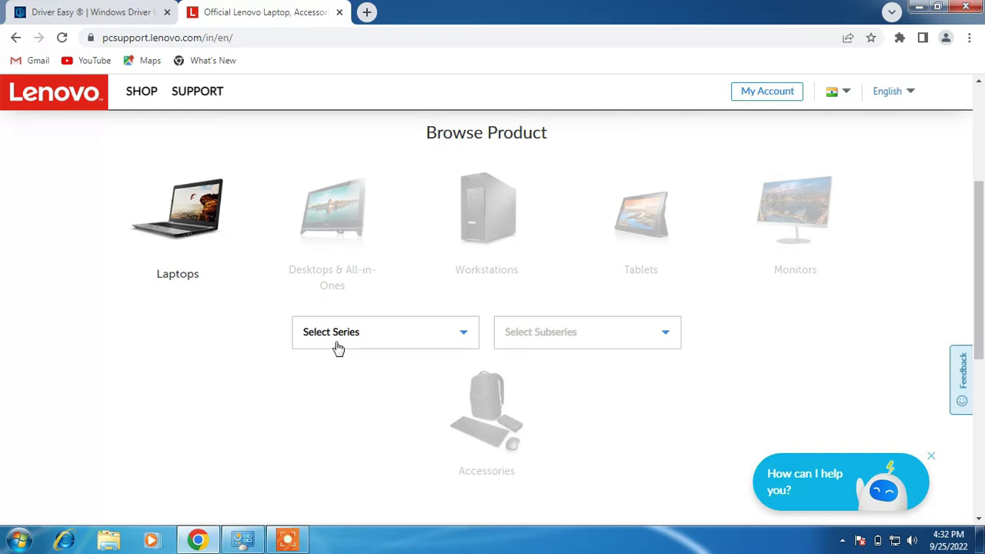
pyautogui.click(198, 539)
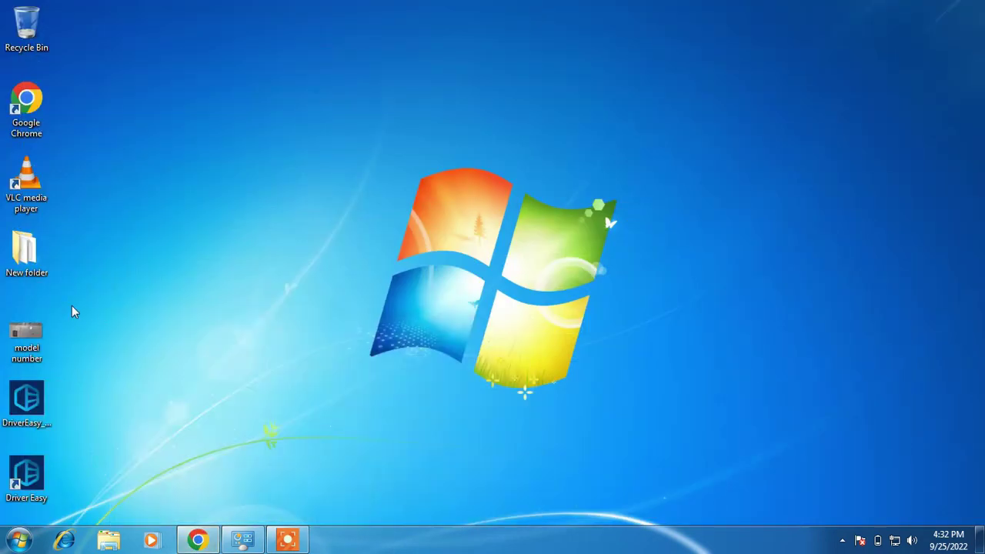
# Step: Open the 'model' note in New folder and check the 320 in 'Lenovo Ideapad 320E-14ISK U'
pyautogui.doubleClick(29, 275)
pyautogui.doubleClick(571, 128)
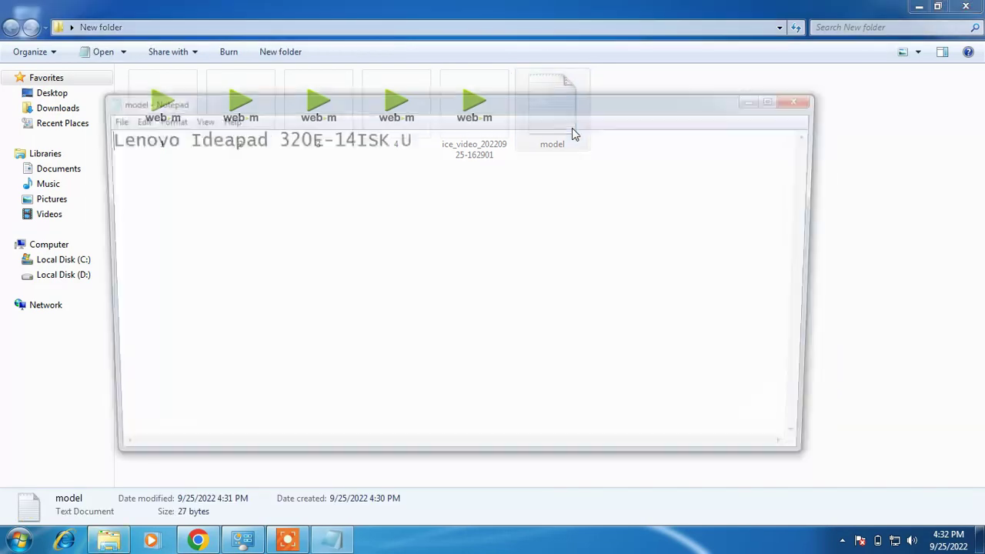
pyautogui.click(966, 6)
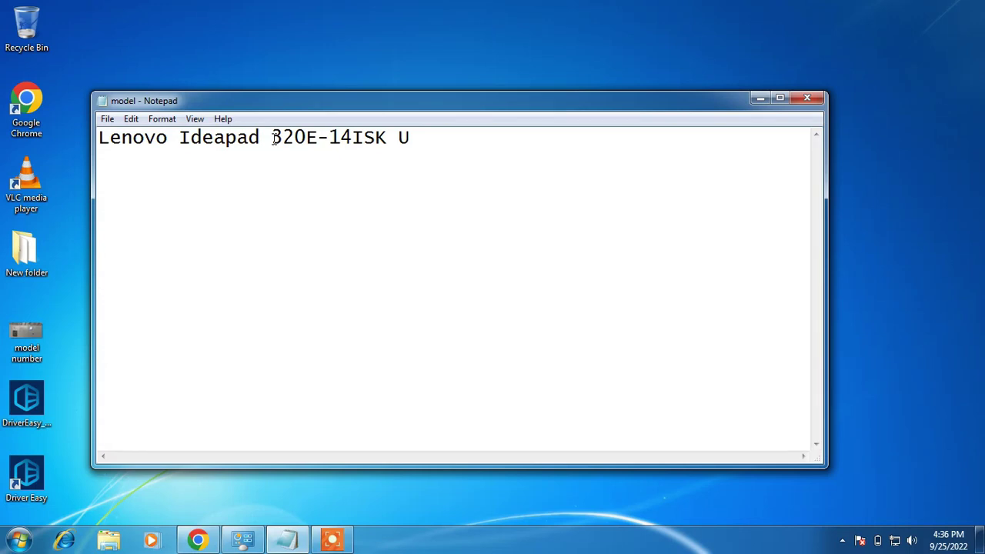
pyautogui.moveTo(273, 139); pyautogui.dragTo(306, 139)
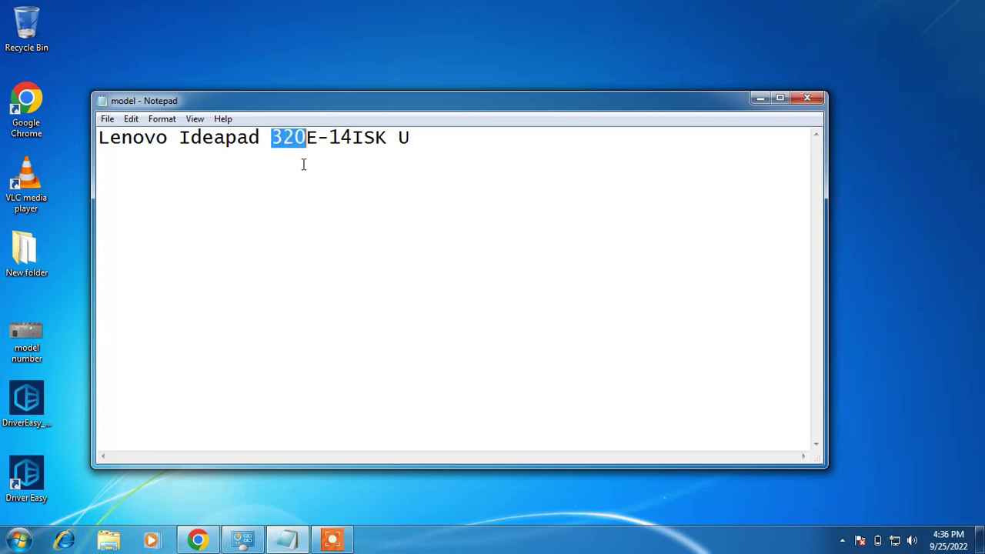
pyautogui.click(303, 164)
# Step: Restore Chrome and choose 300 Series laptops (ideapad) as the laptop series
pyautogui.click(198, 540)
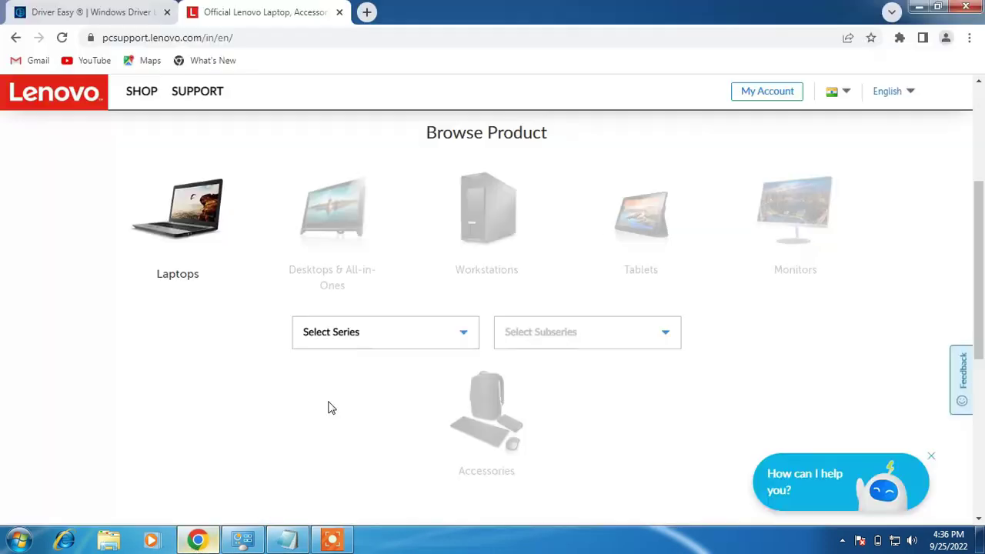
pyautogui.click(411, 336)
pyautogui.scroll(-5, 393, 408)
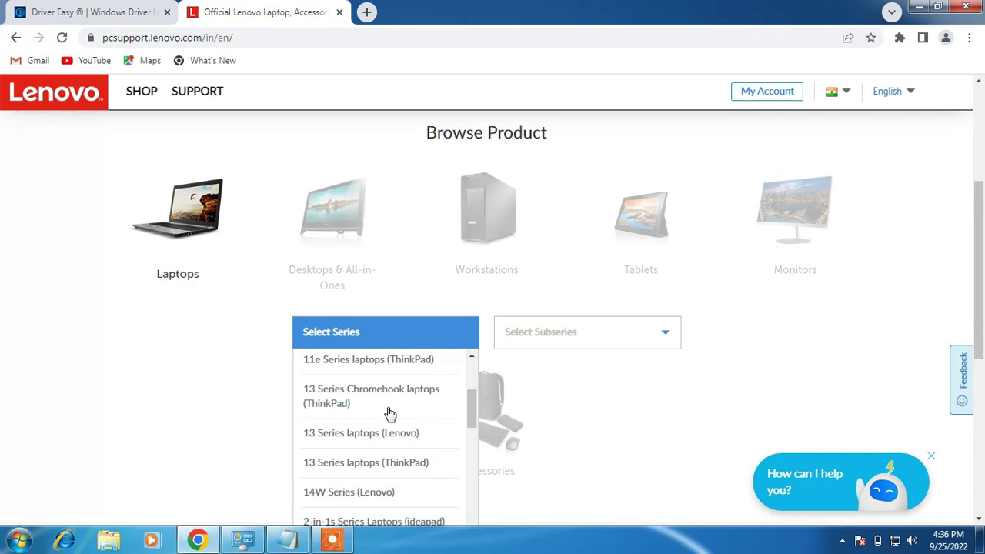
pyautogui.scroll(-2, 390, 414)
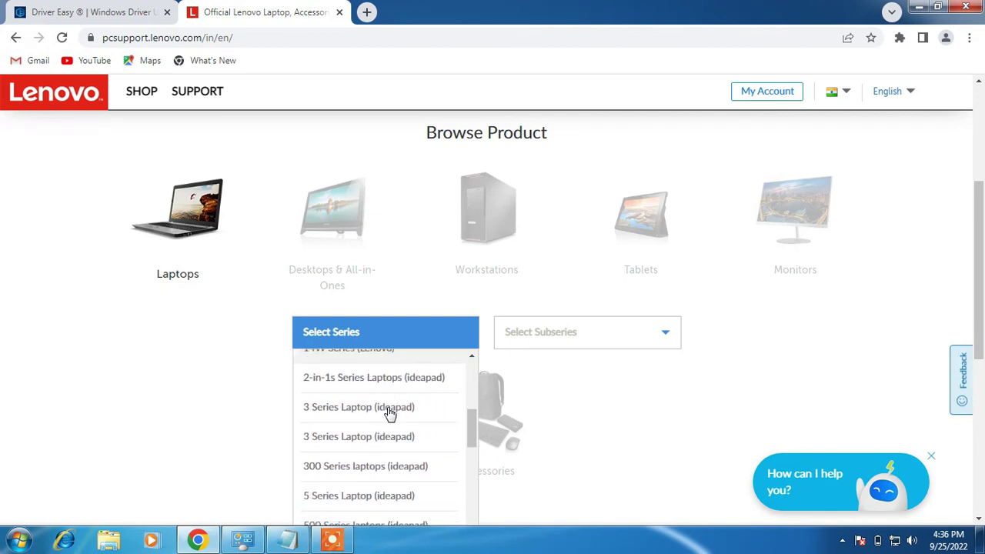
pyautogui.click(390, 469)
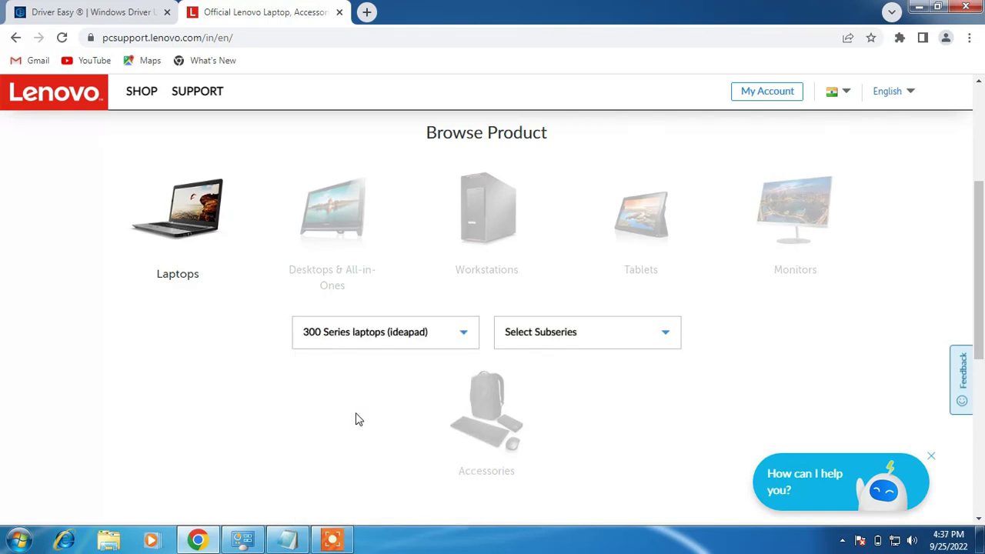
# Step: Open the subseries list and confirm the 14ISK model suffix in the Notepad note
pyautogui.click(643, 341)
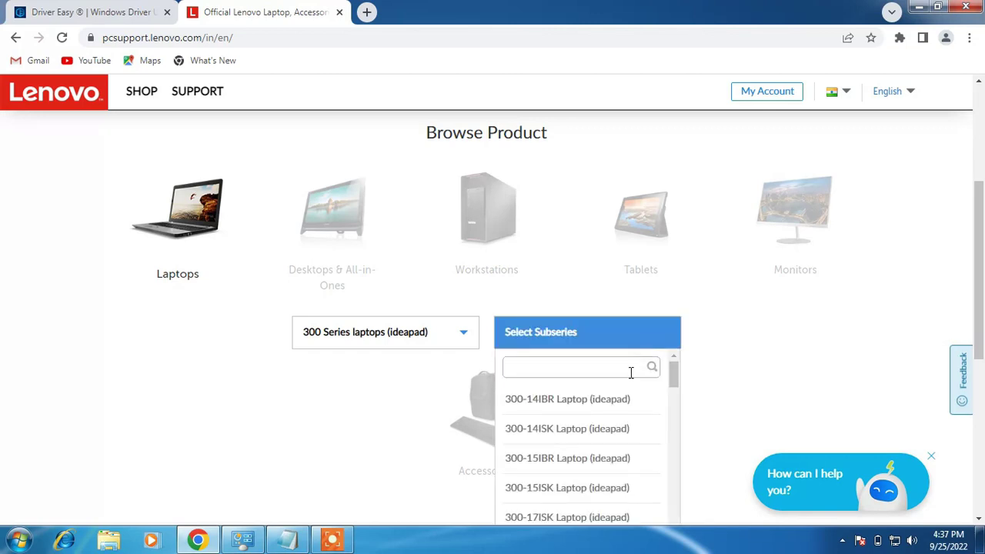
pyautogui.click(289, 540)
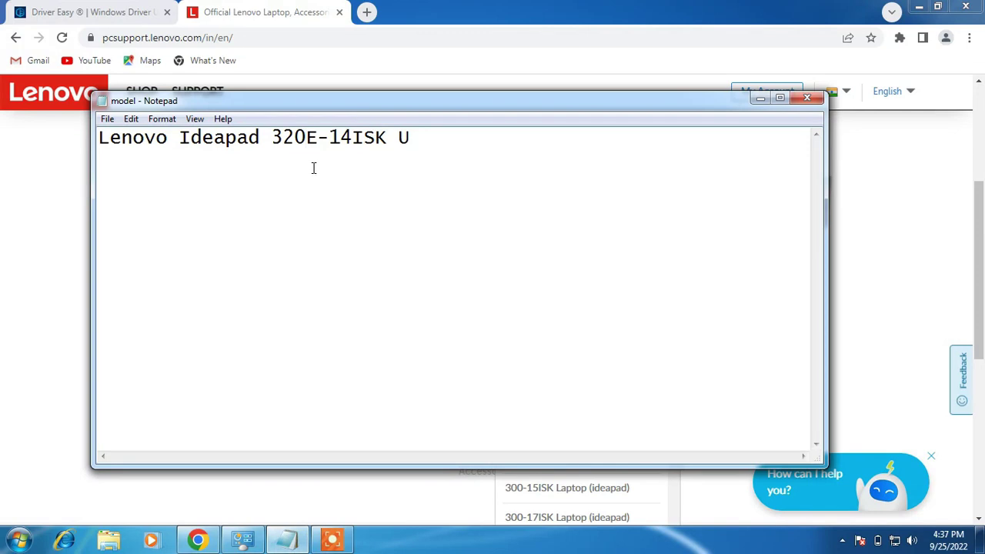
pyautogui.moveTo(333, 141); pyautogui.dragTo(388, 139)
pyautogui.click(343, 202)
pyautogui.click(762, 98)
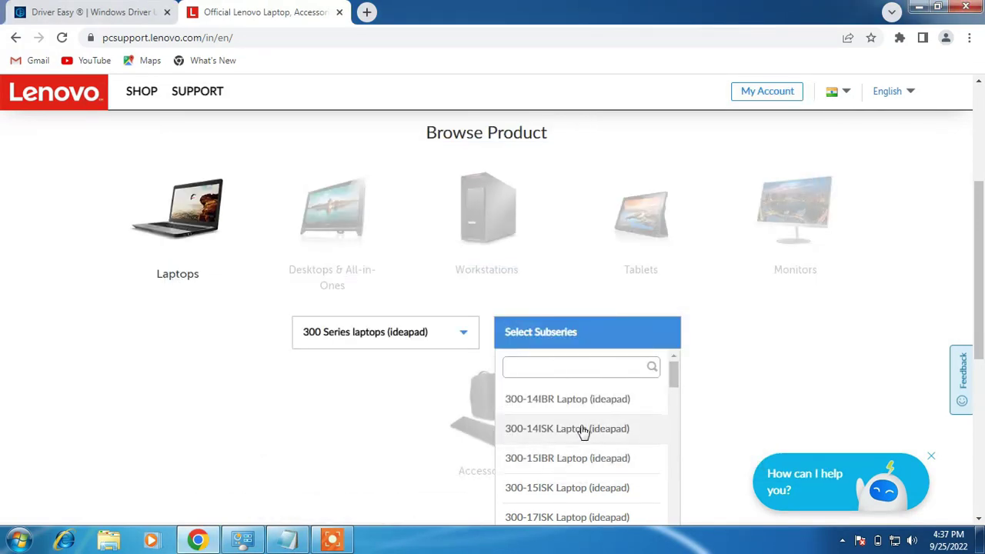
# Step: Select the 320-14ISK Laptop (ideapad) subseries from the list
pyautogui.scroll(-5, 583, 431)
pyautogui.scroll(2, 583, 431)
pyautogui.scroll(-5, 583, 431)
pyautogui.scroll(1, 583, 431)
pyautogui.scroll(-1, 583, 431)
pyautogui.scroll(-1, 583, 431)
pyautogui.scroll(-1, 583, 431)
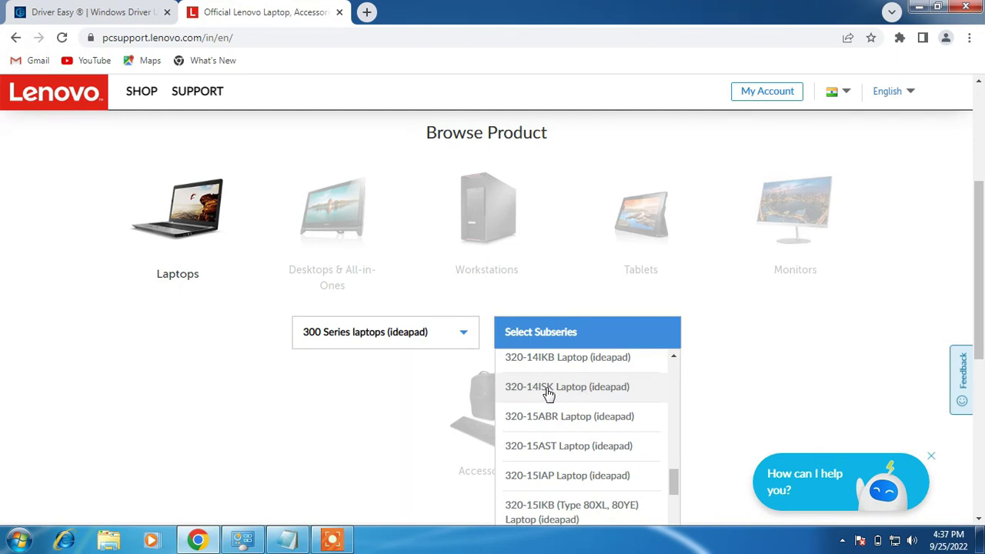
pyautogui.click(548, 392)
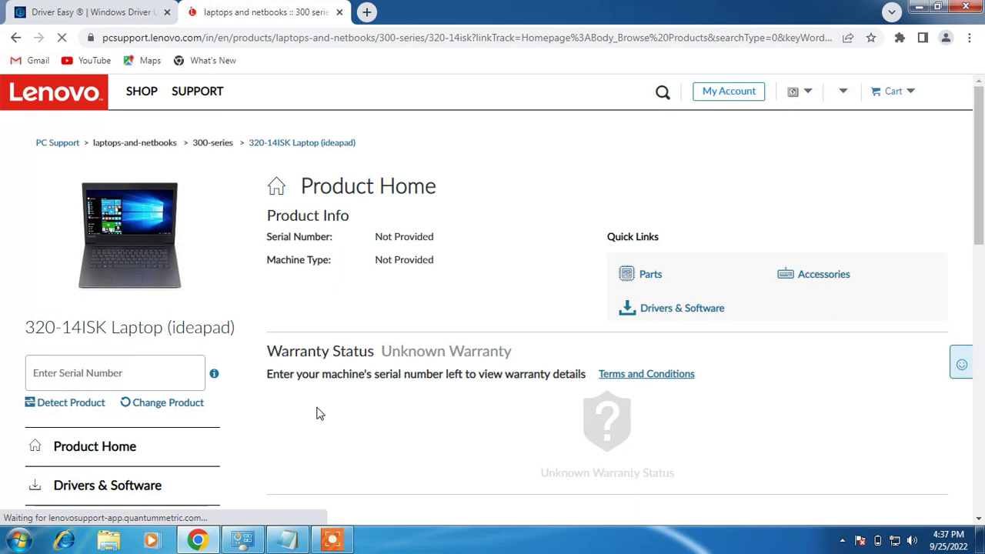
# Step: Open the 320-14ISK's Drivers & Software page and switch to the Manual Update list
pyautogui.scroll(-1, 320, 414)
pyautogui.scroll(-3, 320, 414)
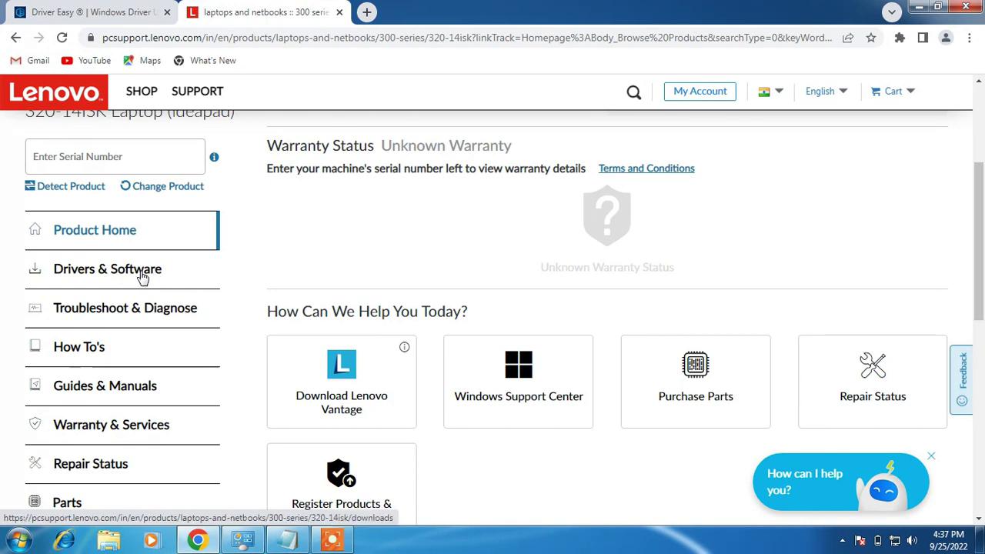
pyautogui.click(141, 275)
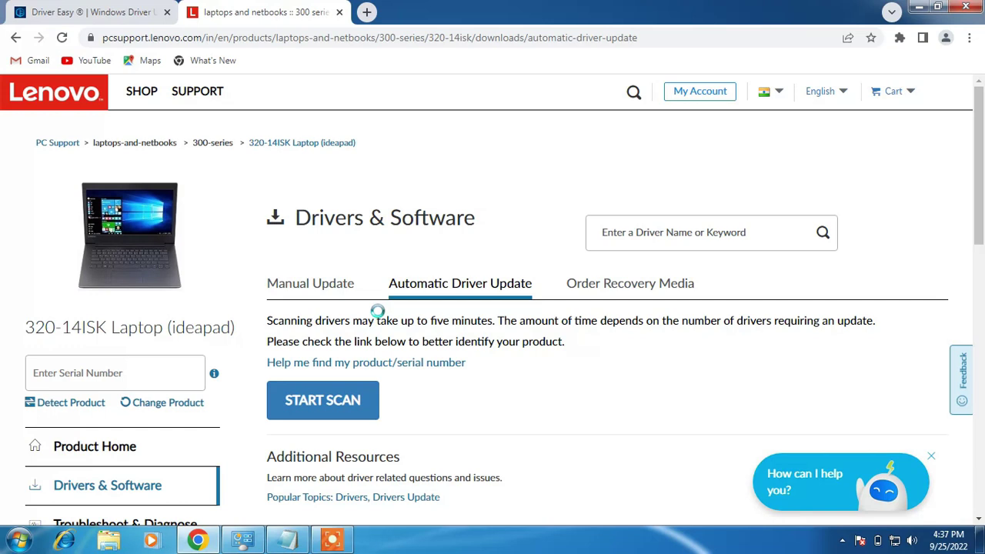
pyautogui.click(318, 291)
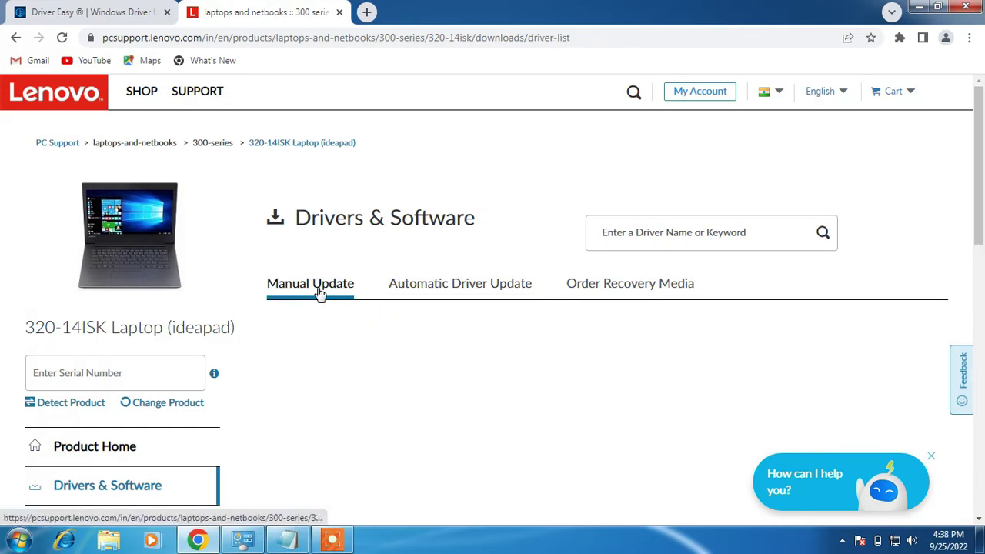
# Step: Check the Windows 7 (64-bit) filter and open the Networking: Wireless LAN category
pyautogui.scroll(-2, 385, 311)
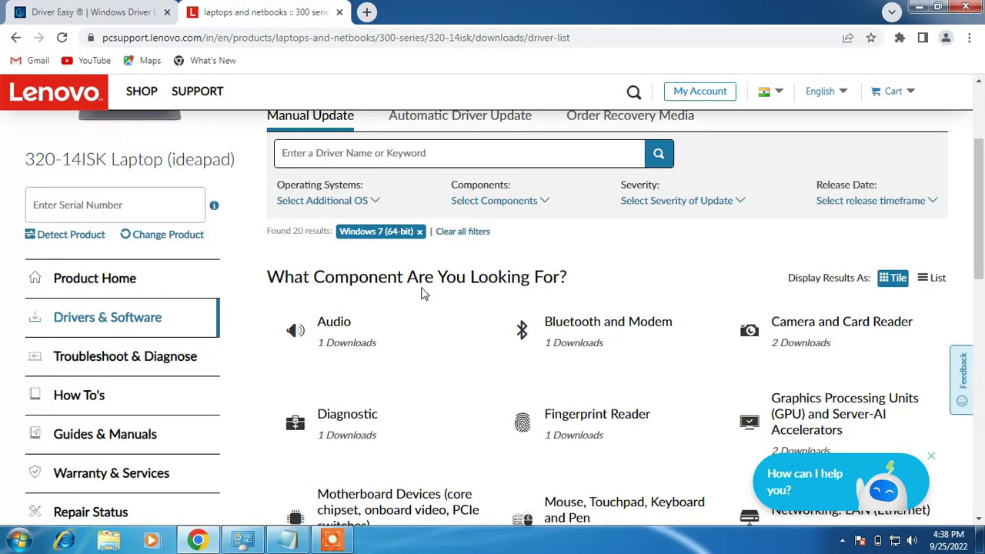
pyautogui.scroll(1, 425, 294)
pyautogui.click(356, 249)
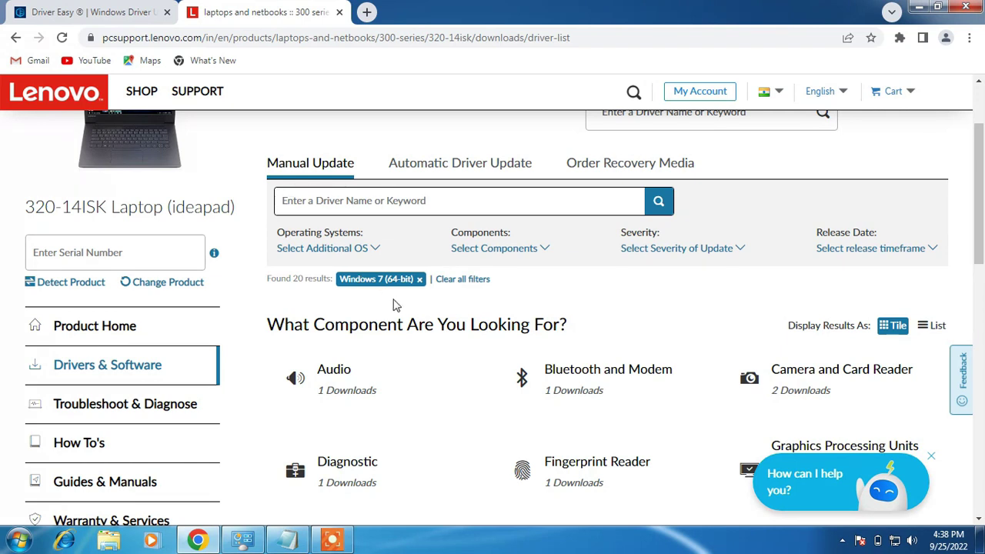
pyautogui.scroll(-2, 392, 308)
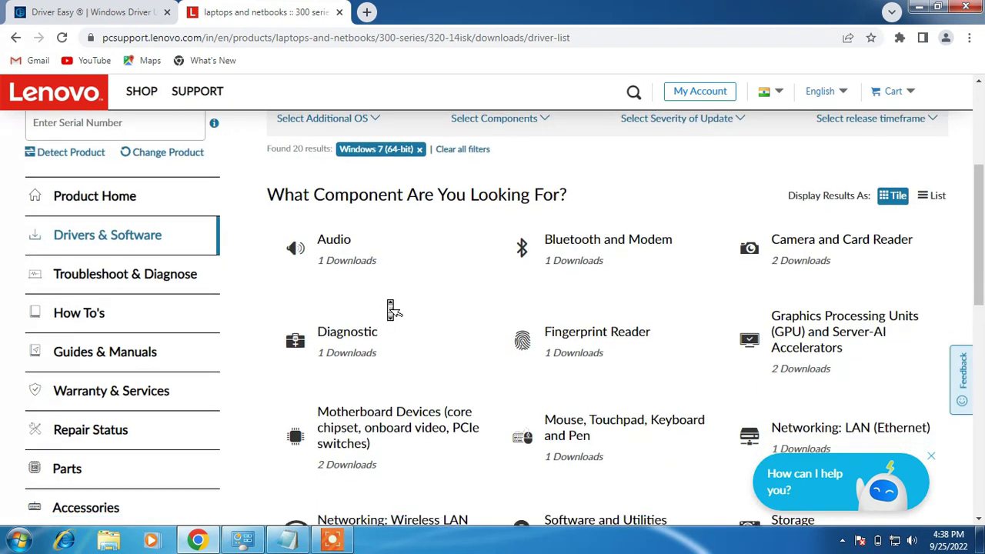
pyautogui.scroll(-1, 393, 308)
pyautogui.scroll(-1, 390, 306)
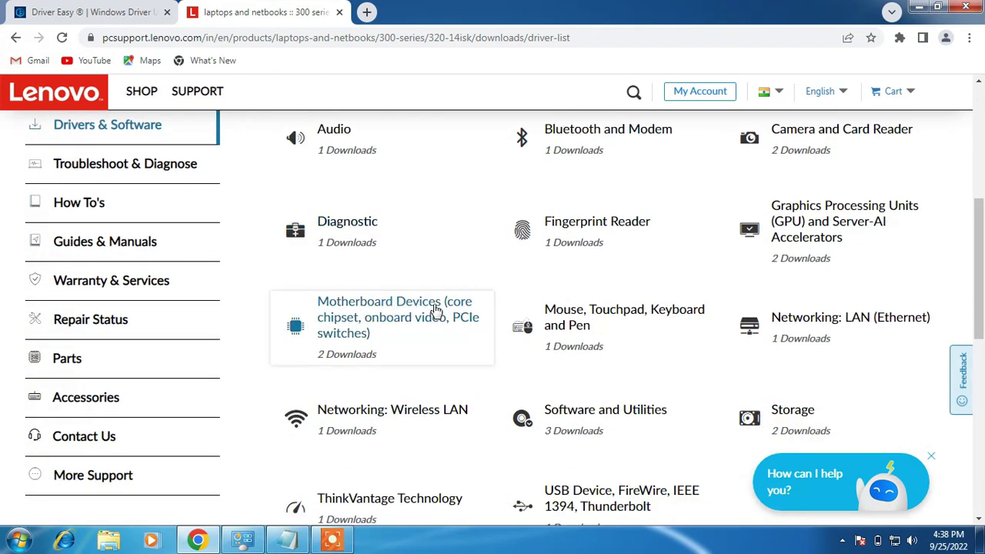
pyautogui.scroll(-1, 435, 308)
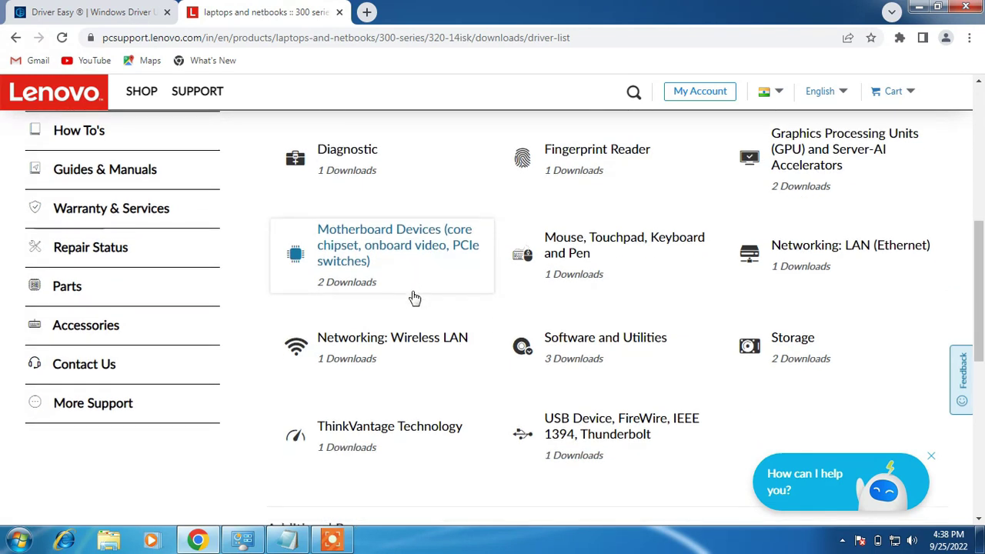
pyautogui.click(412, 358)
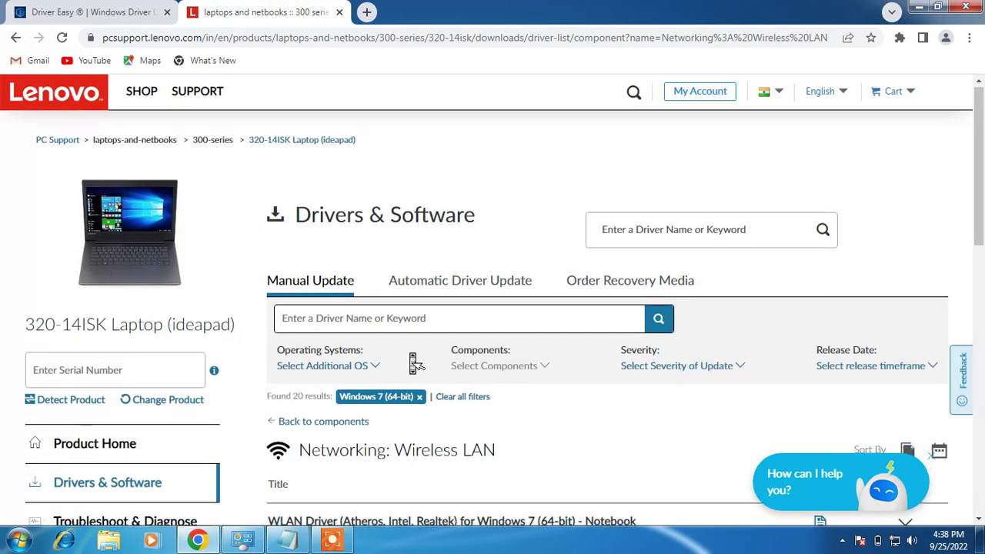
# Step: Download the 140 MB WLAN Driver (Atheros, Intel, Realtek) installer fe3w01wf and show it in its folder
pyautogui.scroll(-4, 411, 358)
pyautogui.click(905, 238)
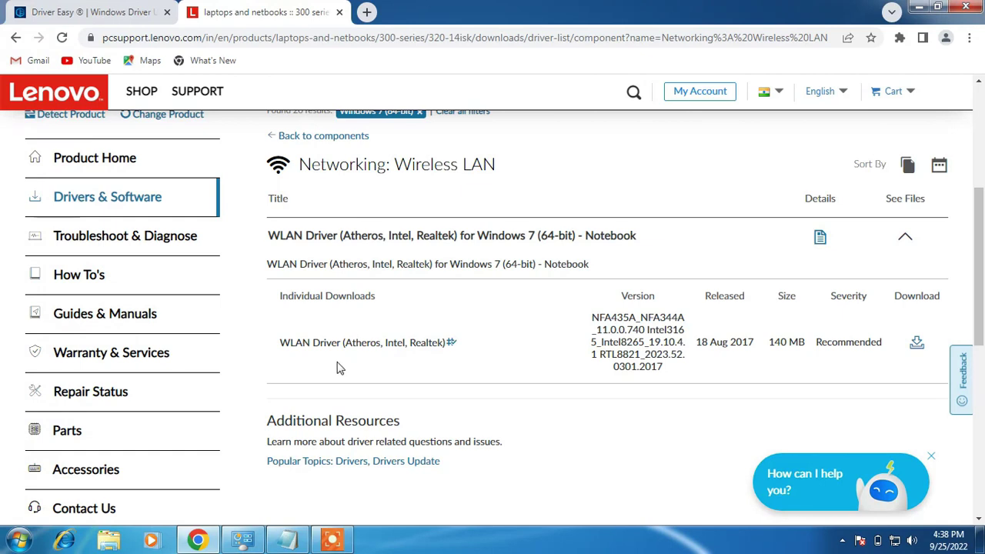
pyautogui.click(916, 344)
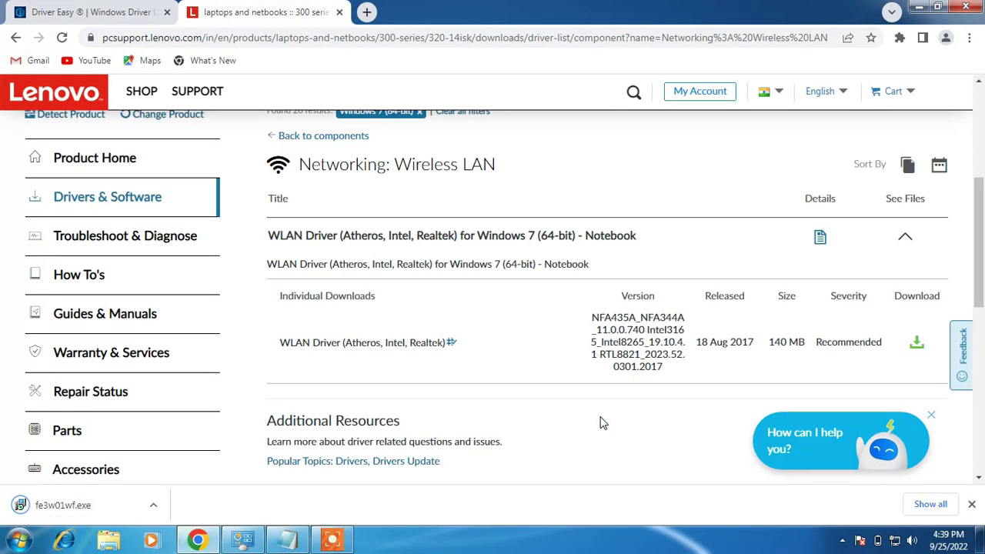
pyautogui.click(153, 505)
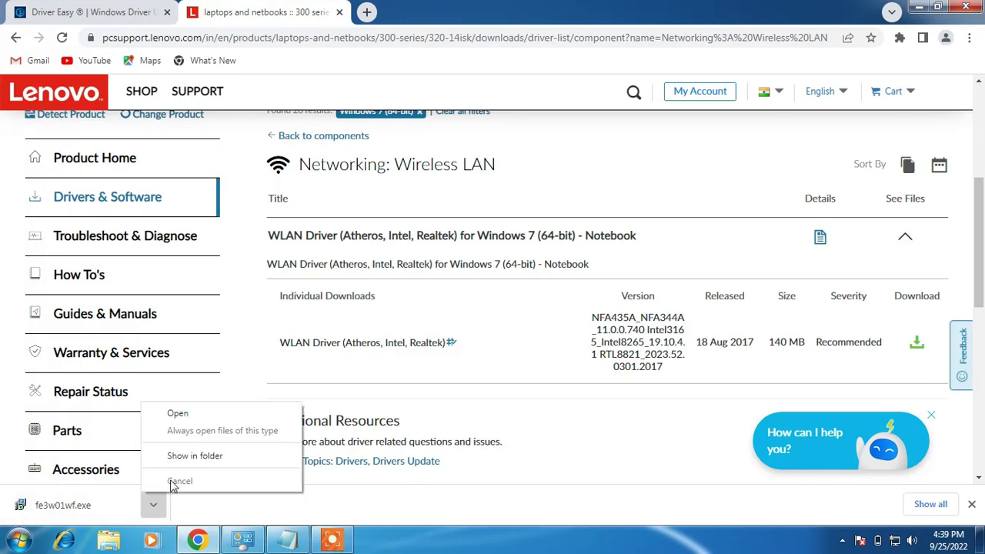
pyautogui.click(204, 455)
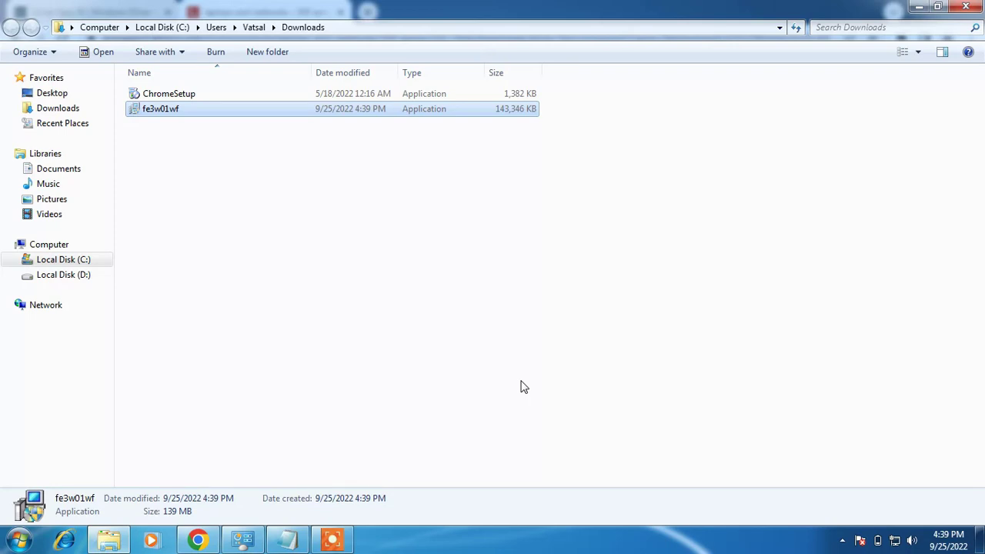
# Step: Close the Downloads window, minimize Chrome, and paste fe3w01wf onto the desktop
pyautogui.click(965, 9)
pyautogui.click(922, 8)
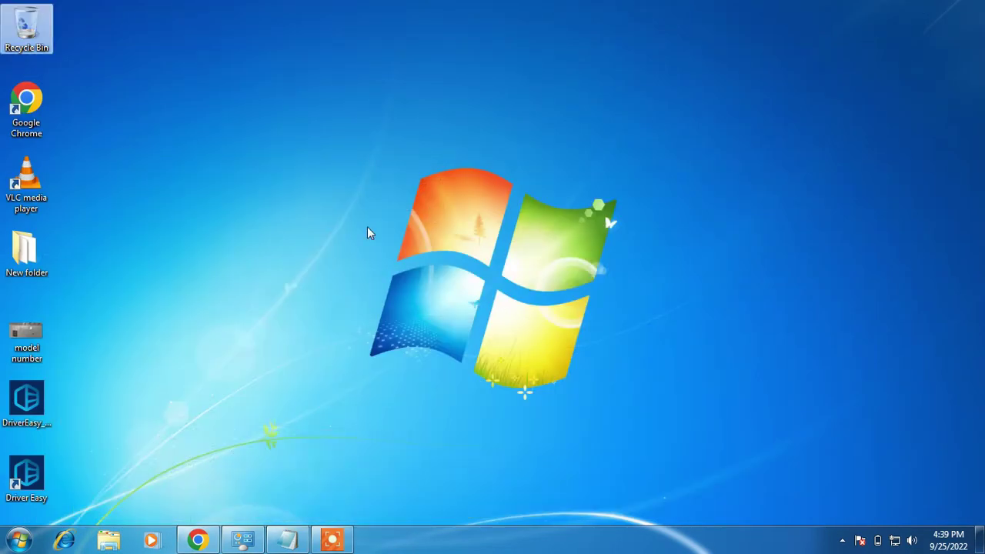
pyautogui.hotkey('ctrl', 'v')
pyautogui.click(350, 239)
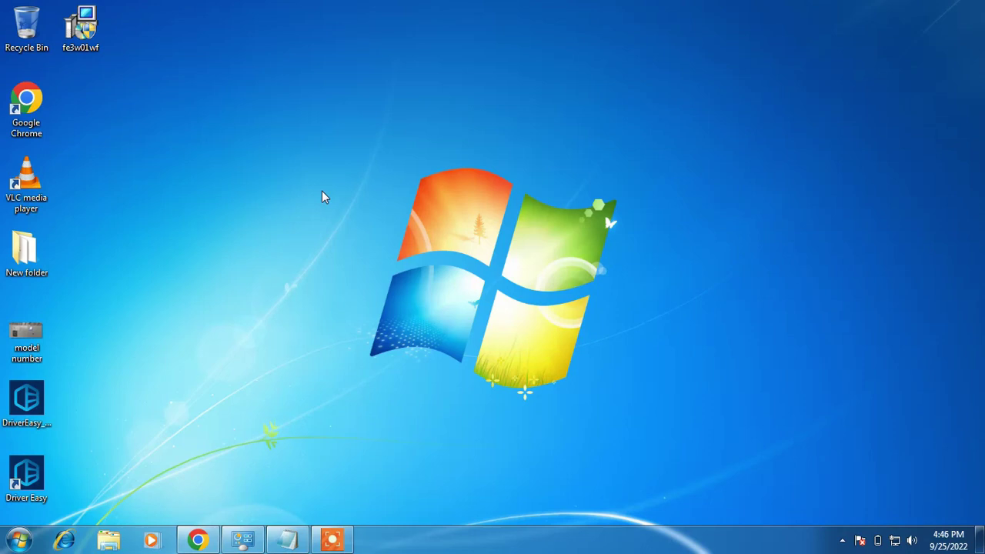
# Step: Run fe3w01wf, accept the Lenovo licence, and keep C:\Drivers\WLAN as the destination folder
pyautogui.doubleClick(81, 44)
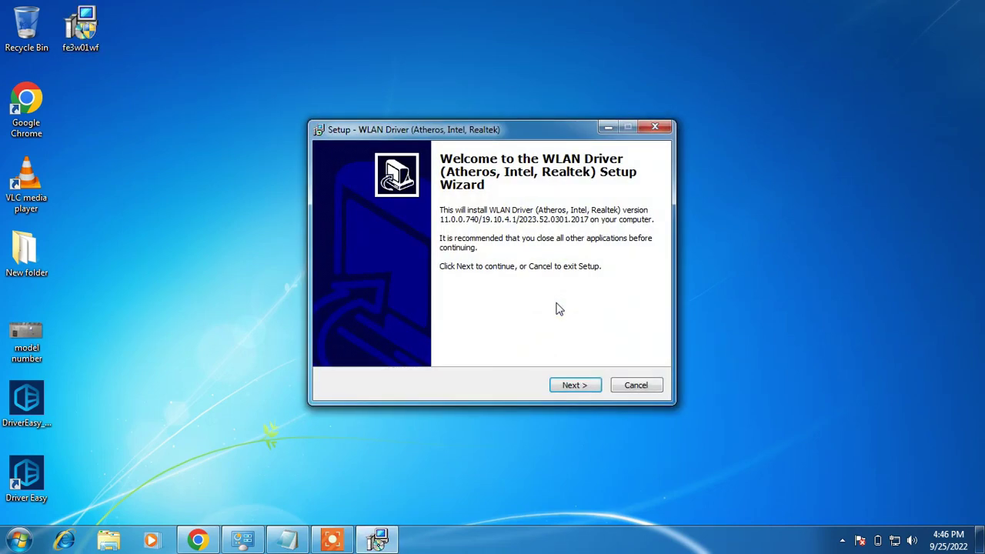
pyautogui.click(574, 384)
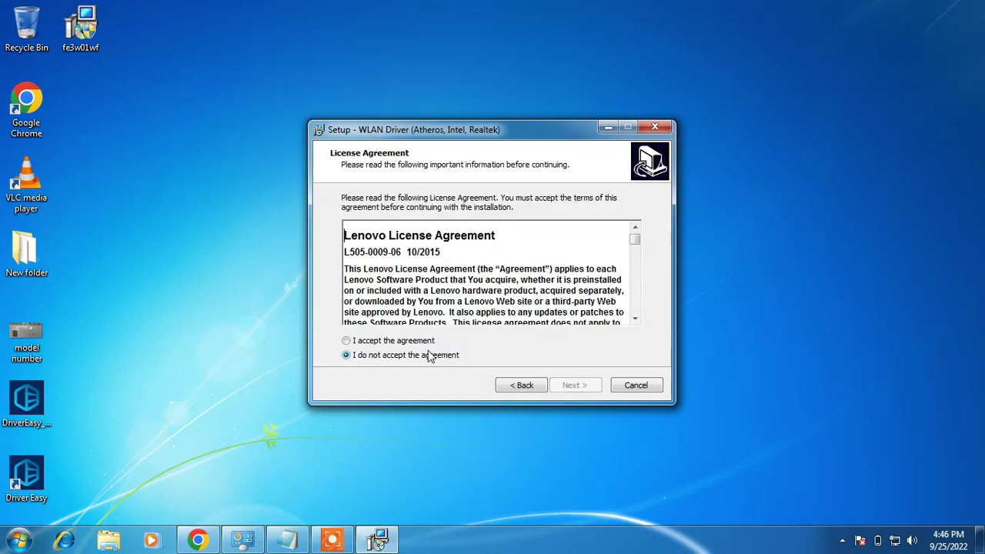
pyautogui.click(347, 341)
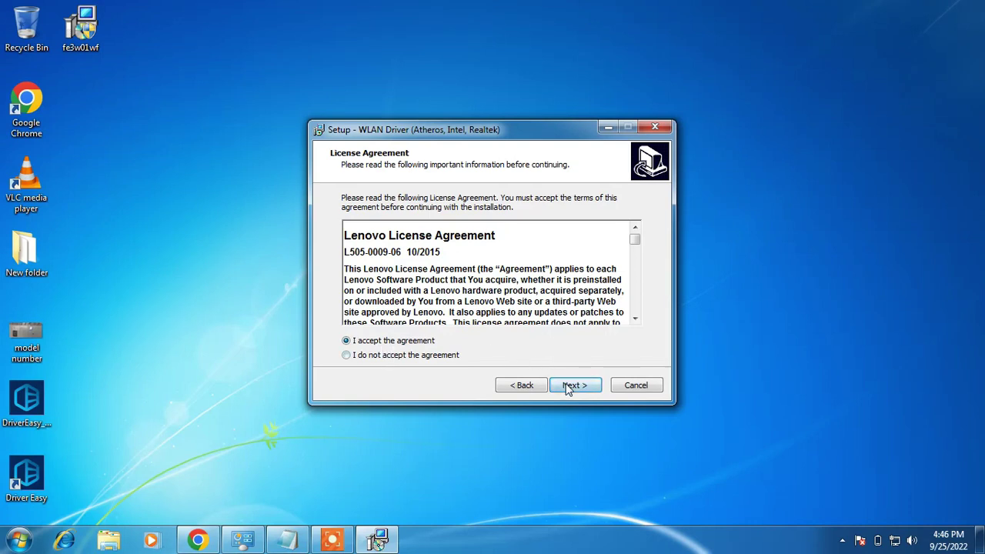
pyautogui.click(573, 385)
pyautogui.click(565, 389)
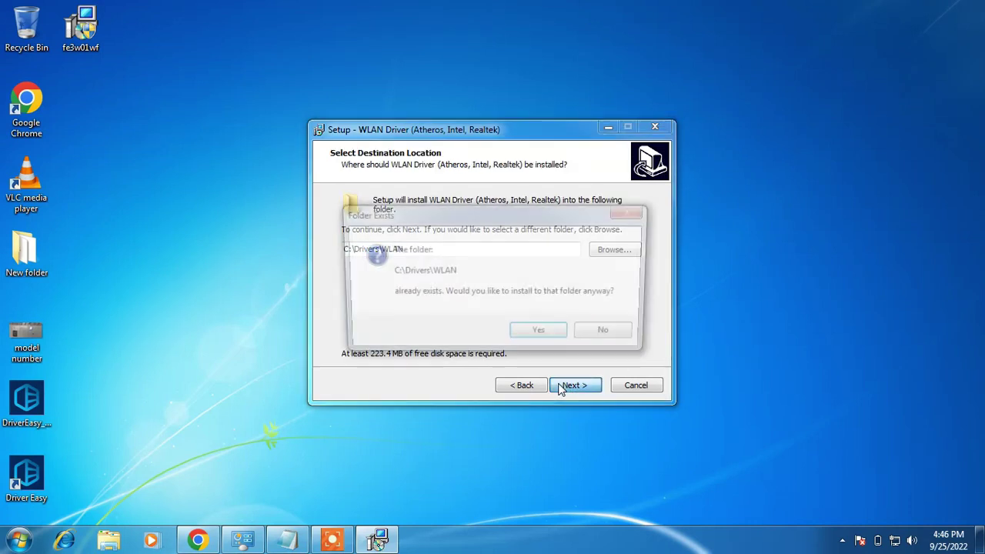
pyautogui.click(542, 334)
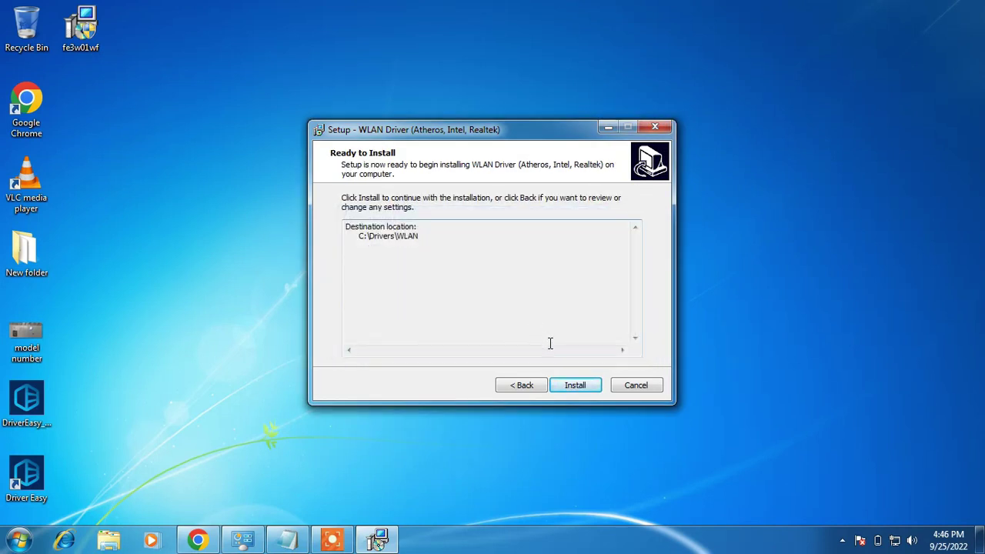
# Step: Install the WLAN driver and finish the Realtek wizard, choosing to restart later
pyautogui.click(574, 385)
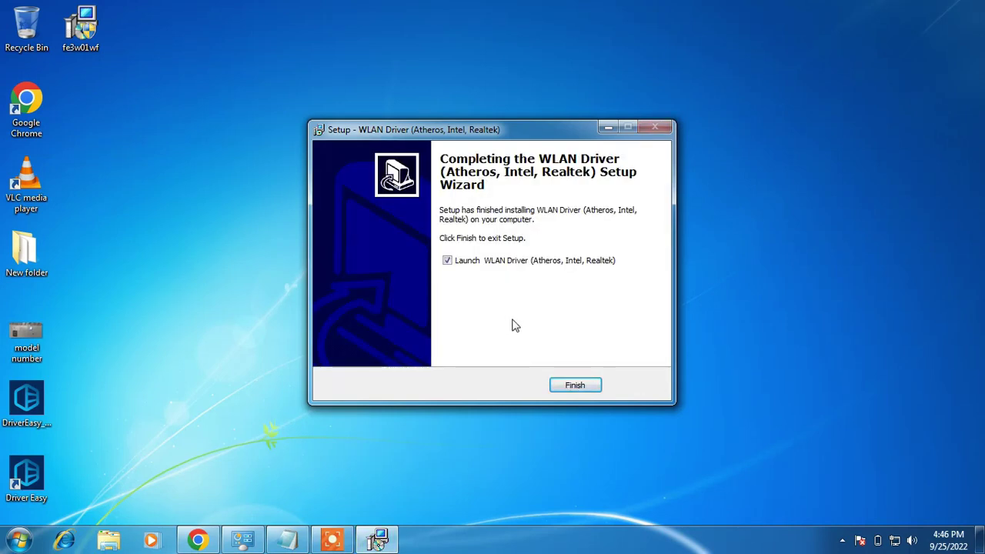
pyautogui.click(566, 389)
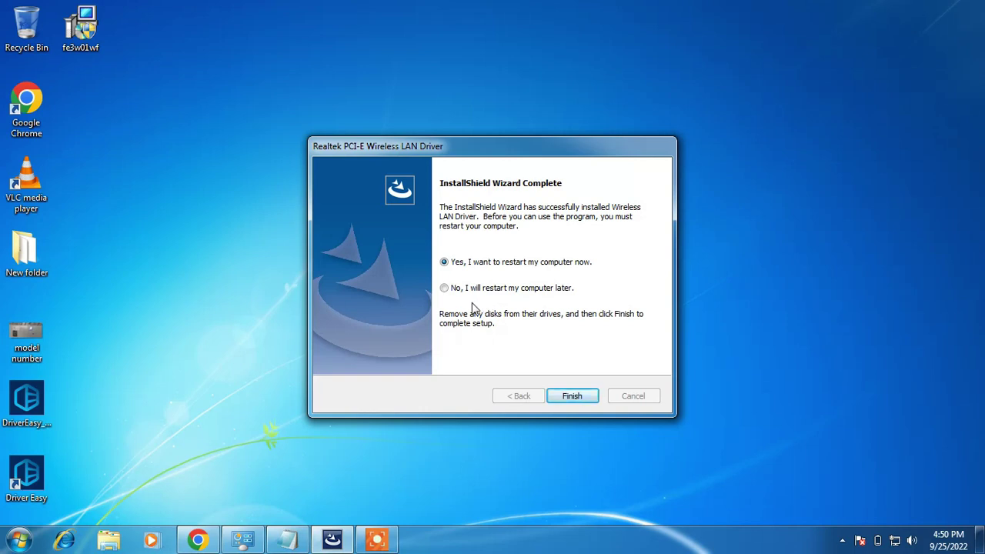
pyautogui.click(445, 288)
pyautogui.click(570, 396)
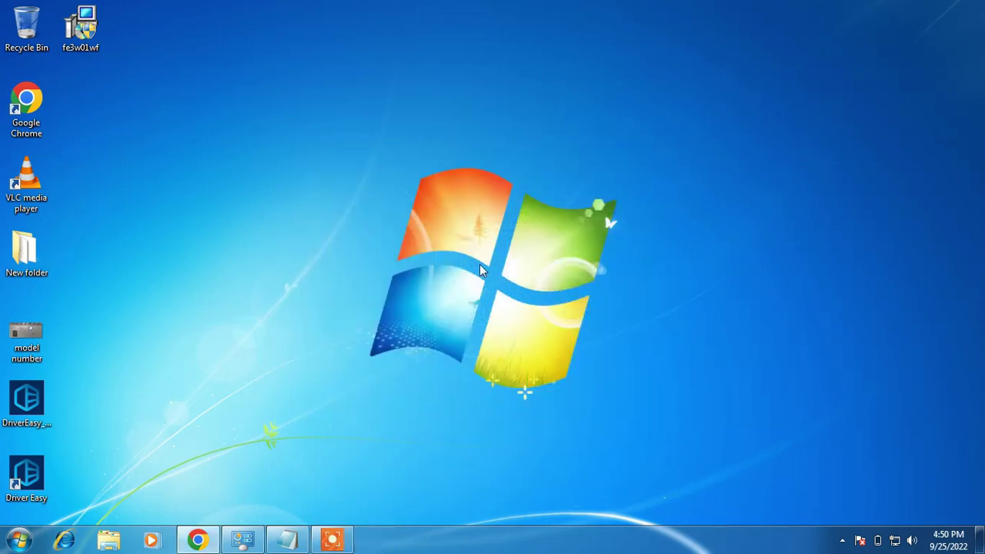